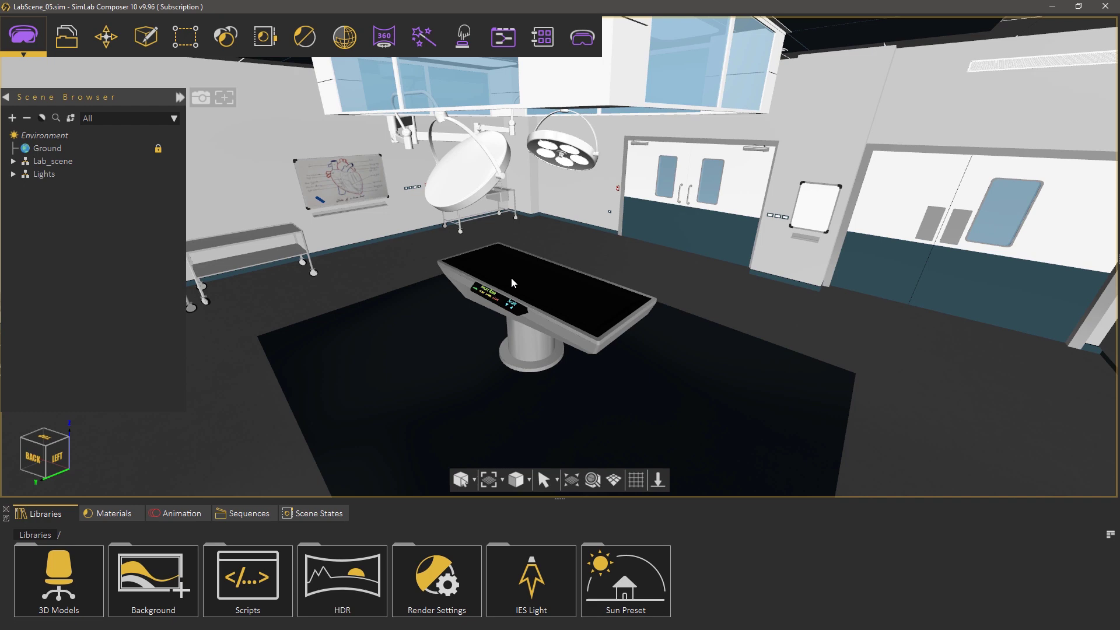
- Import BeatingHeart.fbx into the lab scene, accepting the default import settings
mouse_move(507, 277)
middle_mouse_down()
mouse_move(655, 275)
mouse_move(579, 277)
middle_mouse_up()
scroll(565, 307, "up", 5)
middle_click_drag(562, 338, 486, 333)
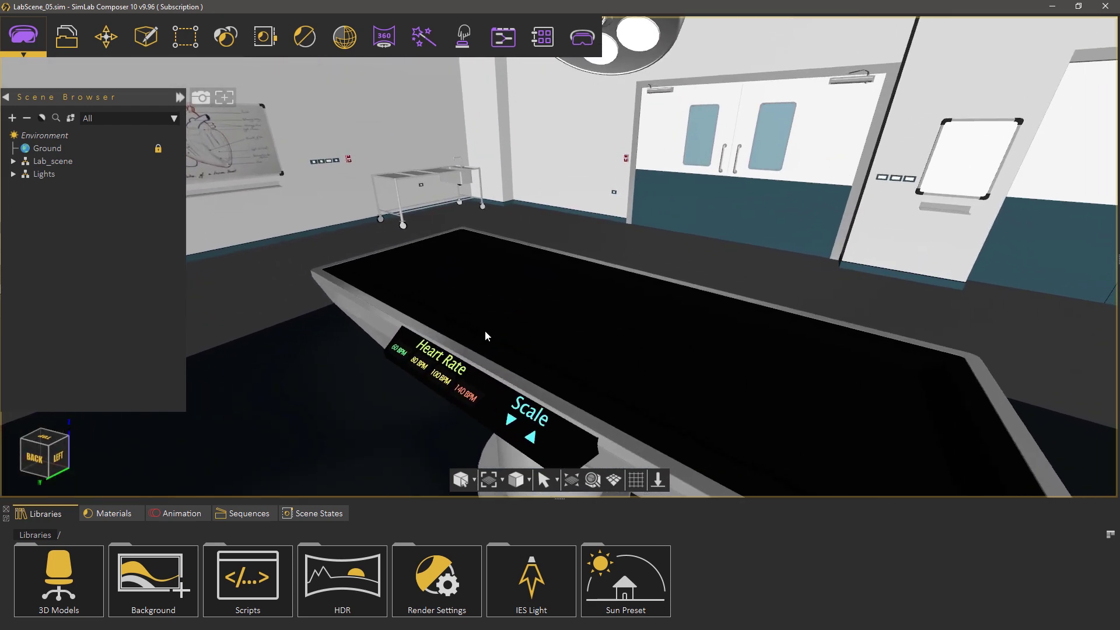
left_click(71, 42)
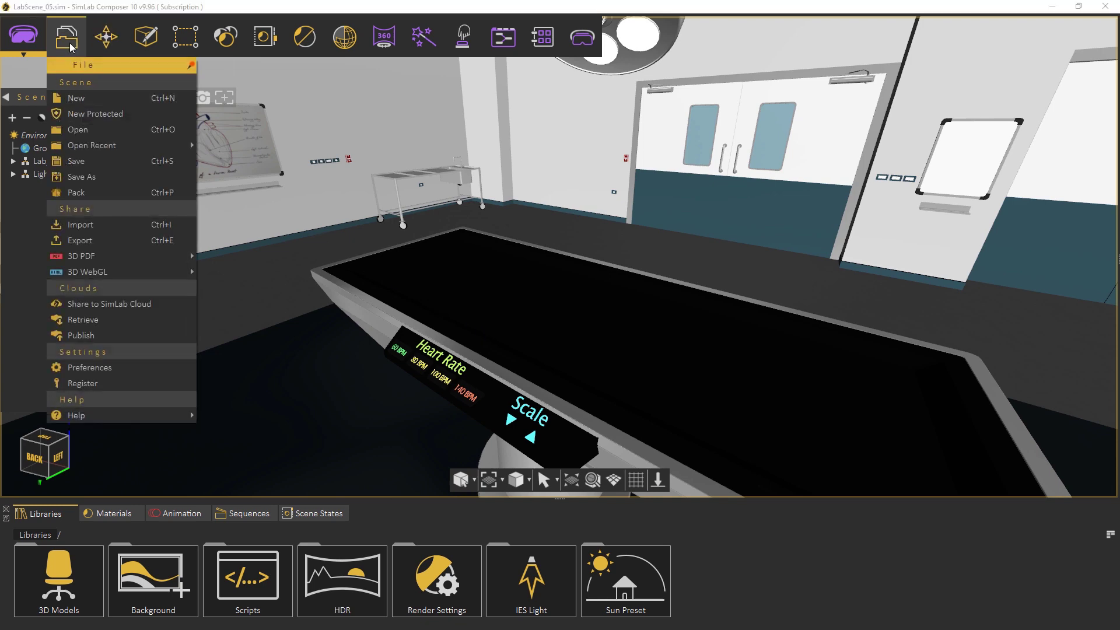
left_click(90, 225)
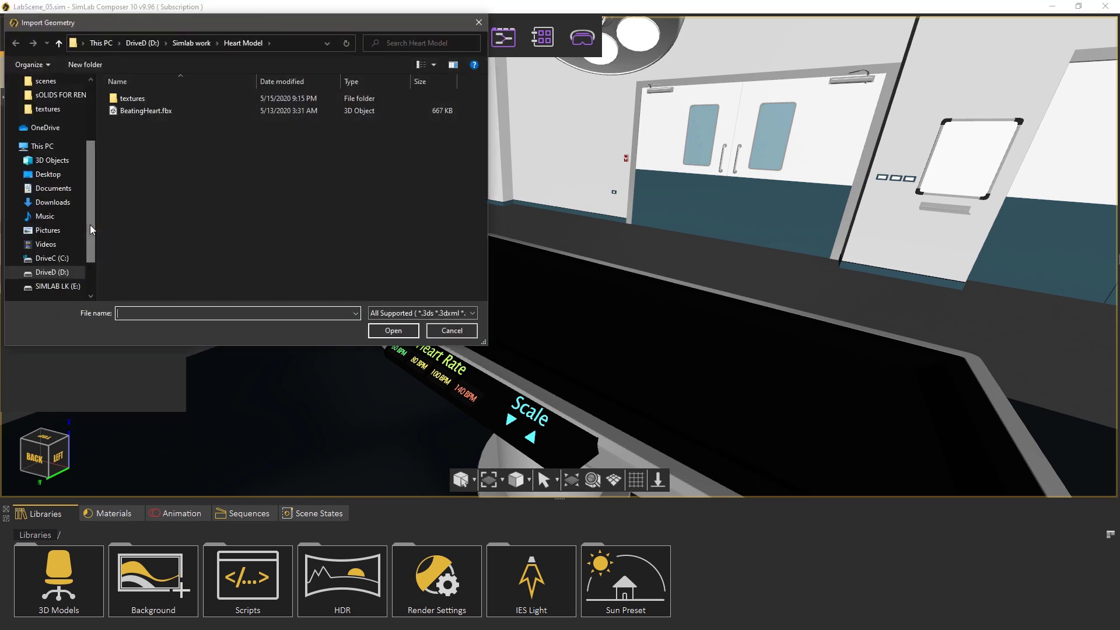
left_click(147, 111)
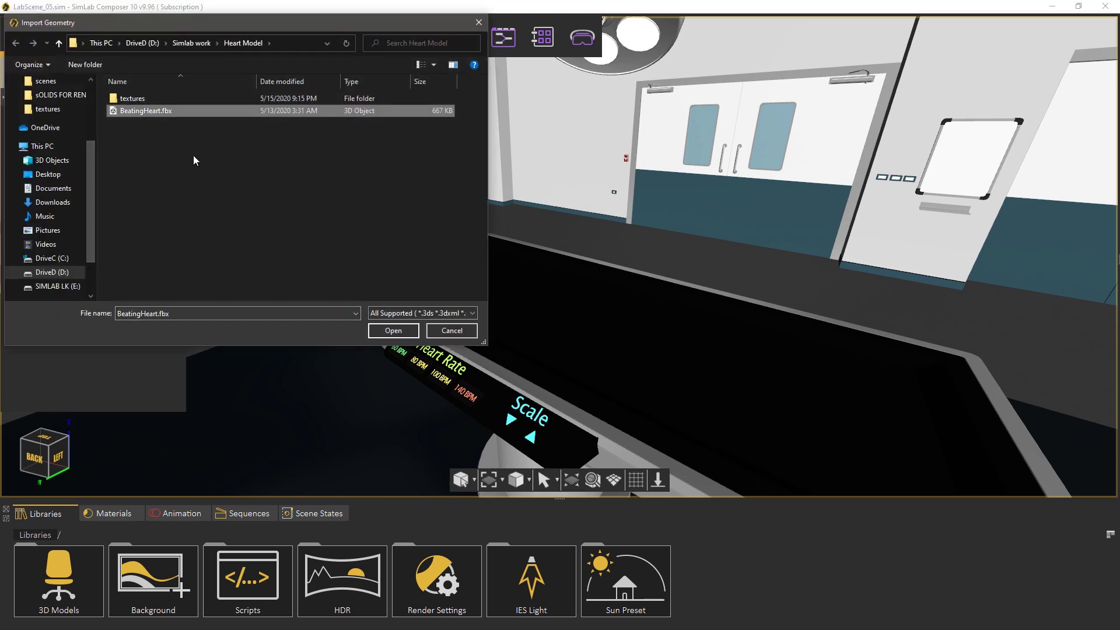
left_click(393, 331)
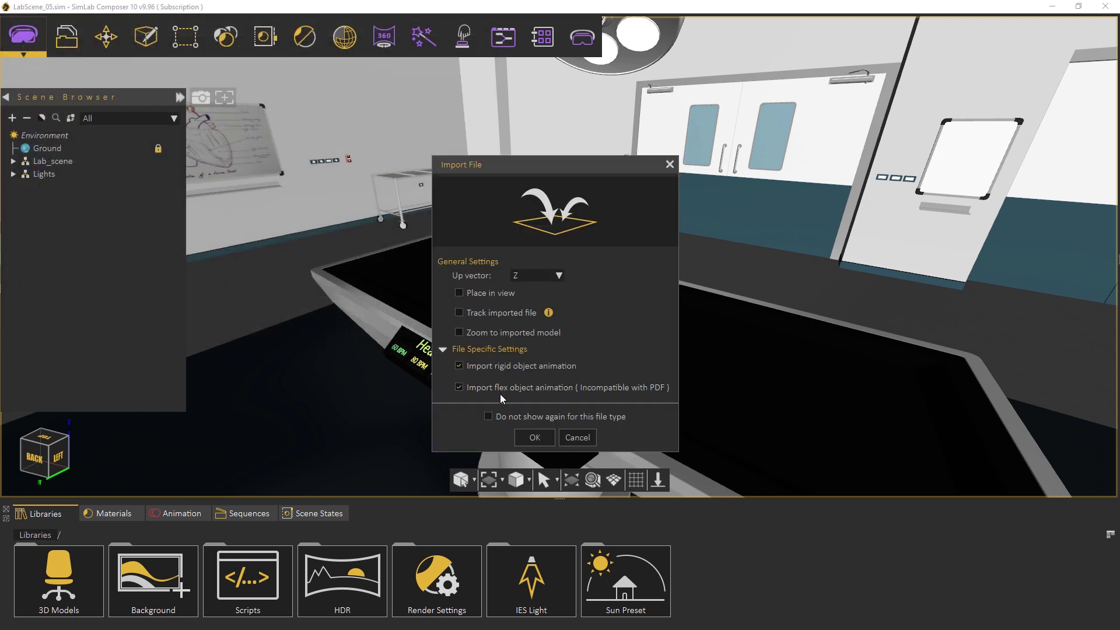
left_click(531, 438)
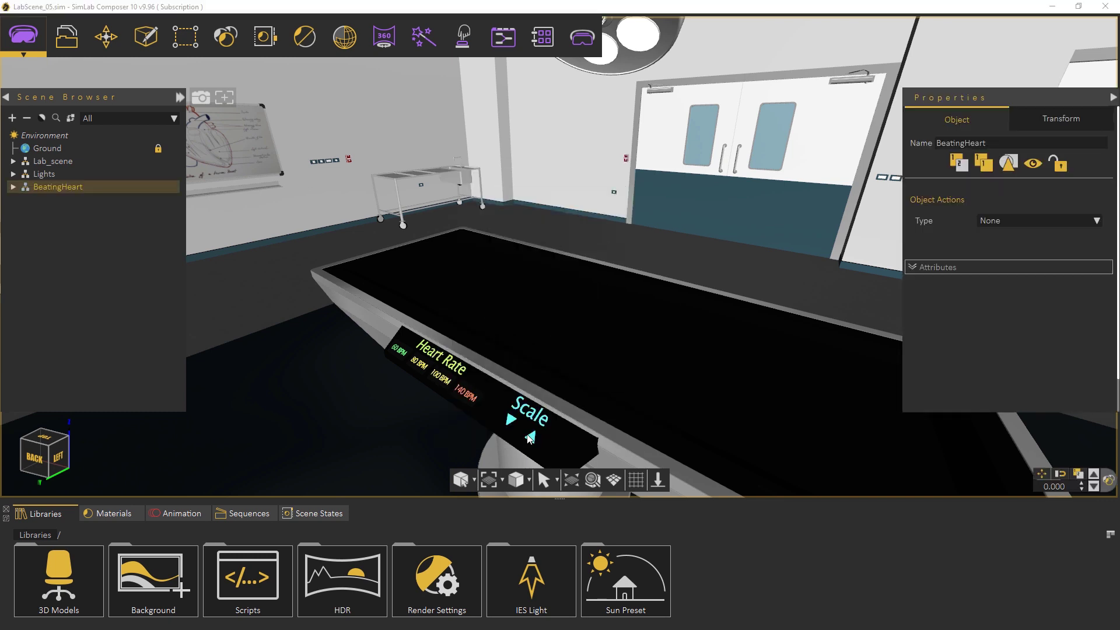
- Snap the heart onto the table top, then rotate and move it toward the Heart Rate panel
left_click(566, 359)
mouse_move(482, 358)
middle_mouse_down()
mouse_move(617, 340)
mouse_move(626, 377)
middle_mouse_up()
mouse_move(626, 376)
left_mouse_down()
mouse_move(571, 372)
mouse_move(588, 327)
mouse_move(591, 353)
left_mouse_up()
middle_click_drag(630, 391, 509, 354)
left_click_drag(509, 354, 503, 398)
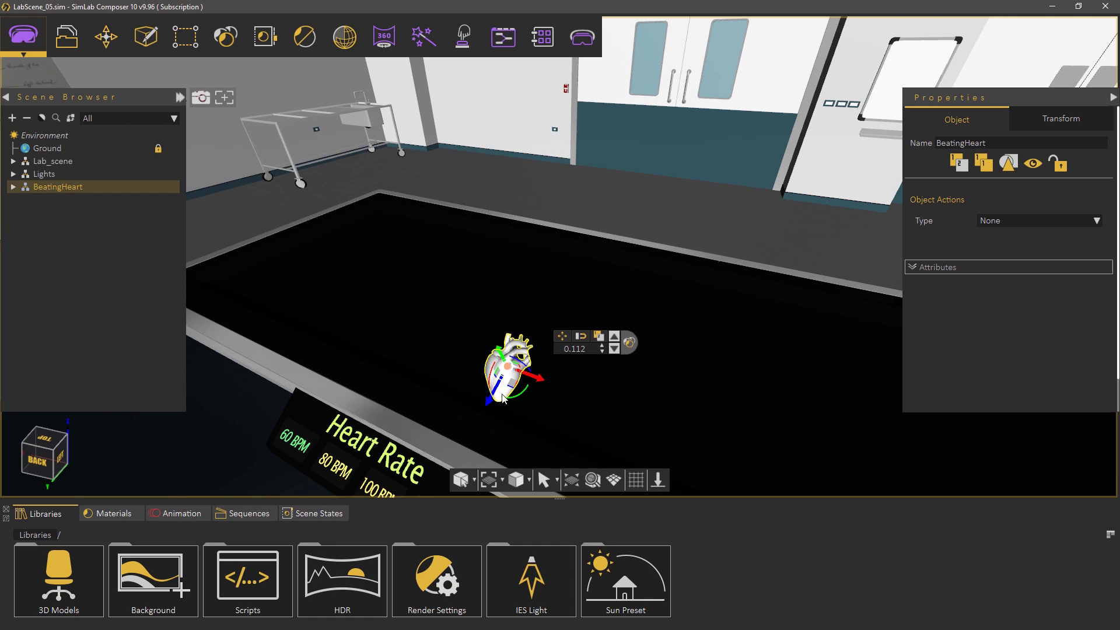
mouse_move(511, 399)
middle_mouse_down()
mouse_move(624, 426)
mouse_move(529, 390)
middle_mouse_up()
- Select the Heart mesh and set its material type to Plastic
left_click(520, 389)
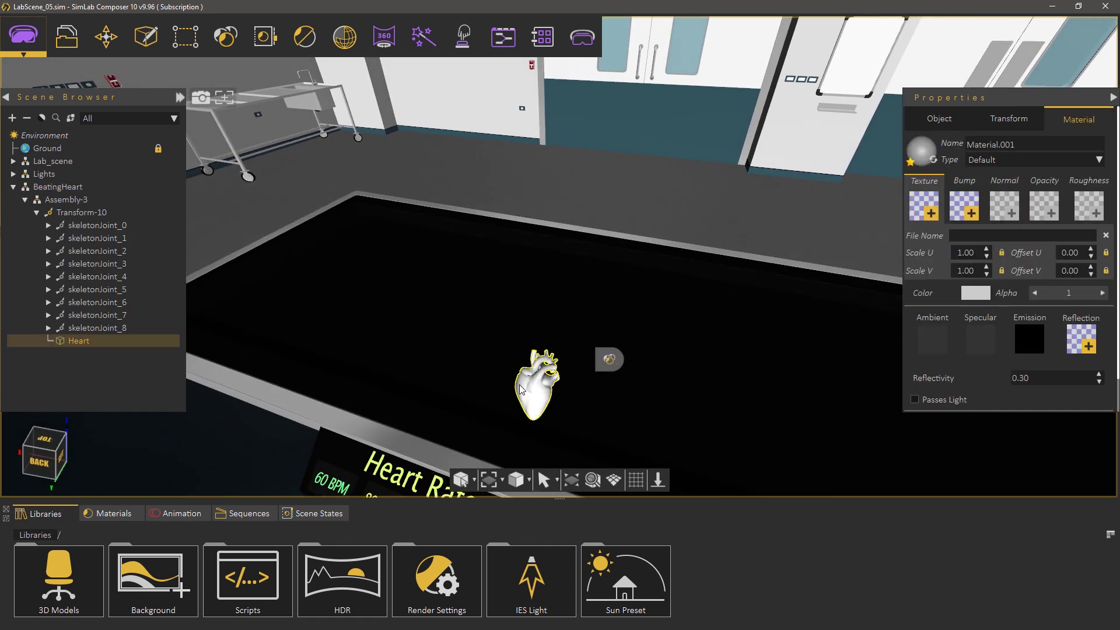
left_click(996, 161)
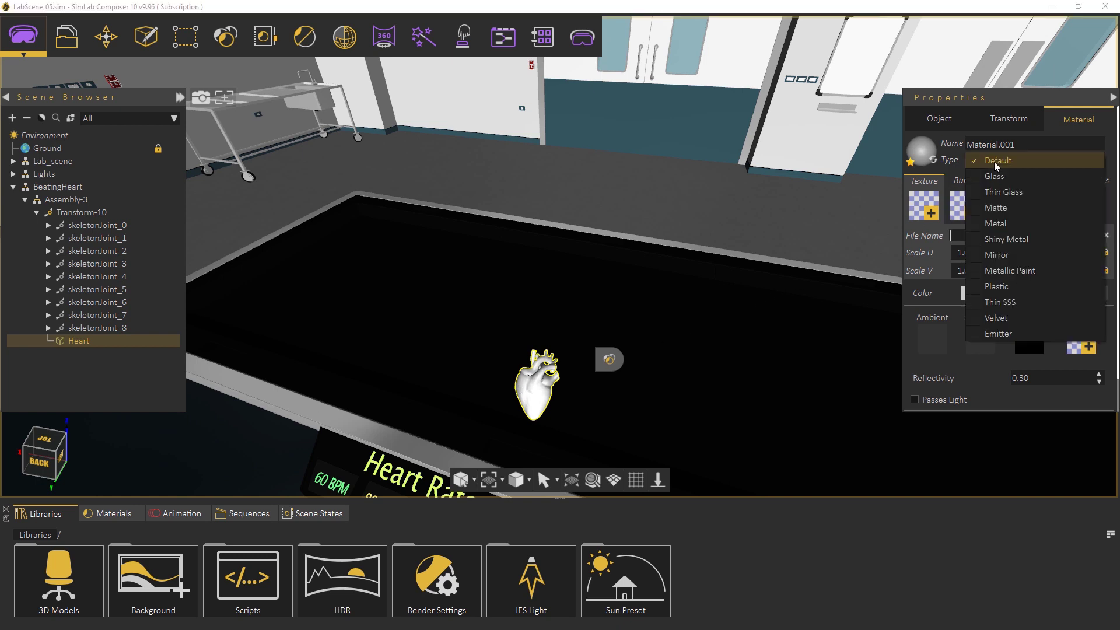
left_click(999, 278)
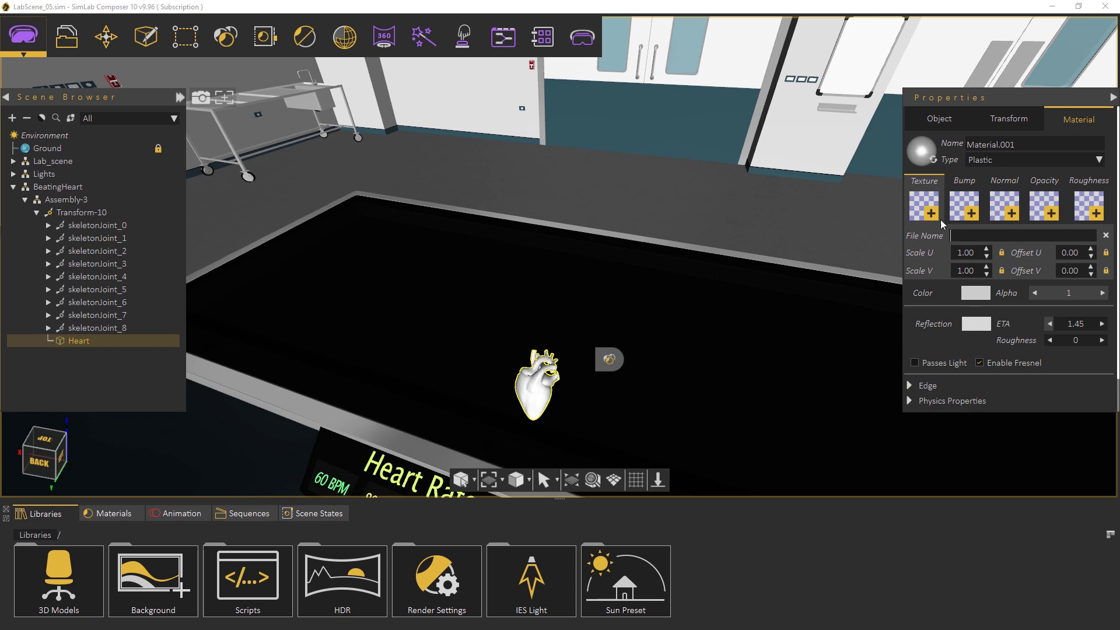
- Load Heart_Diffuse.png as the texture and Heart_Normals.png as the normal map
left_click(922, 200)
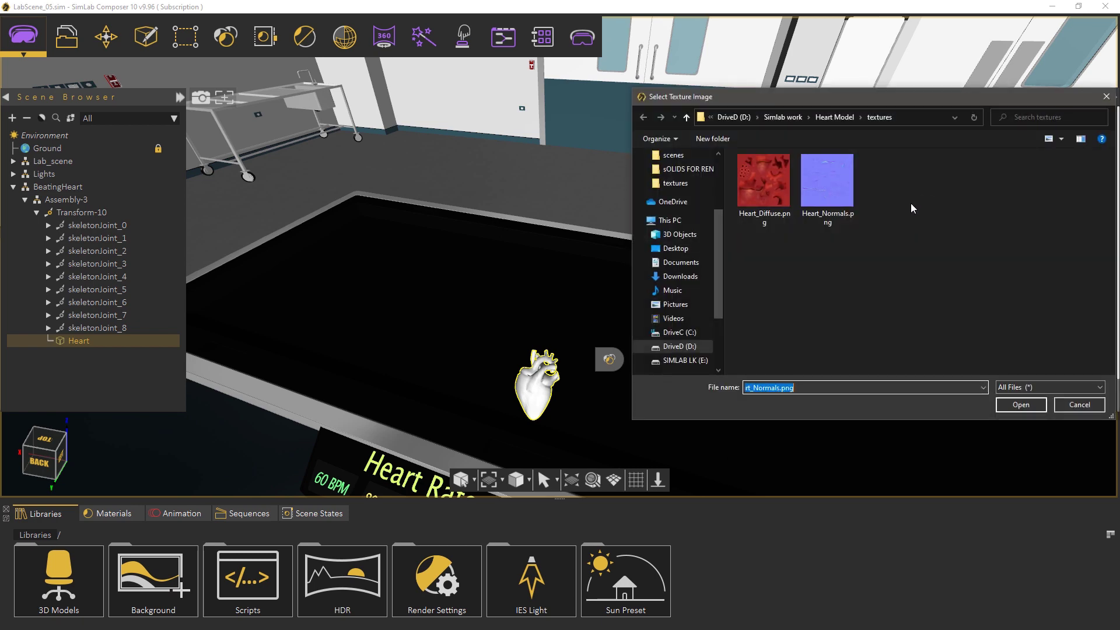
double_click(764, 188)
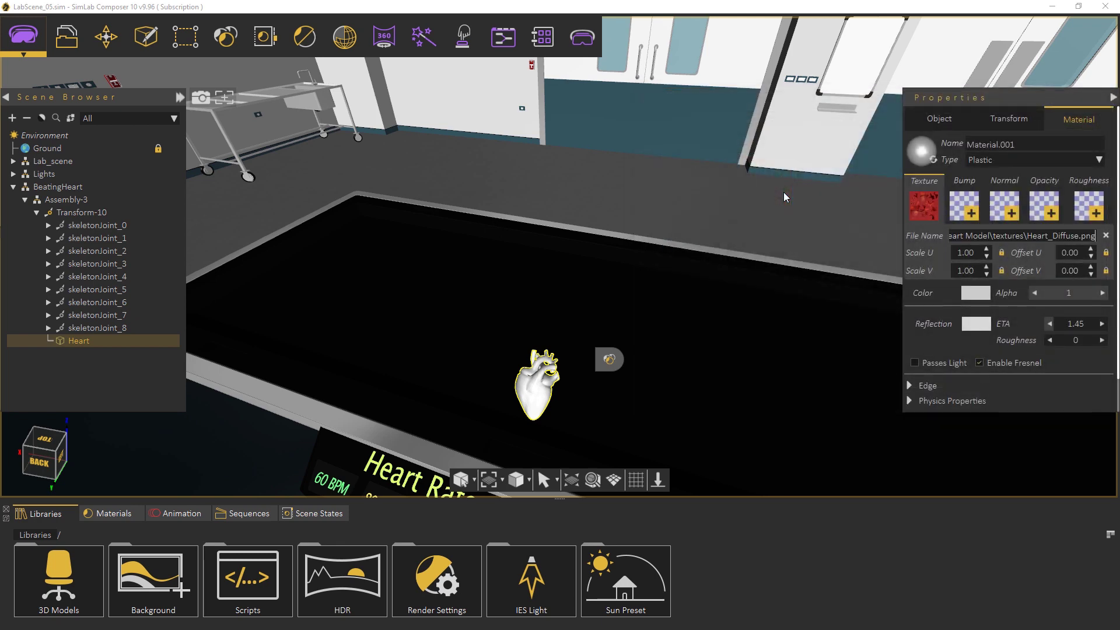
left_click(1000, 201)
double_click(831, 189)
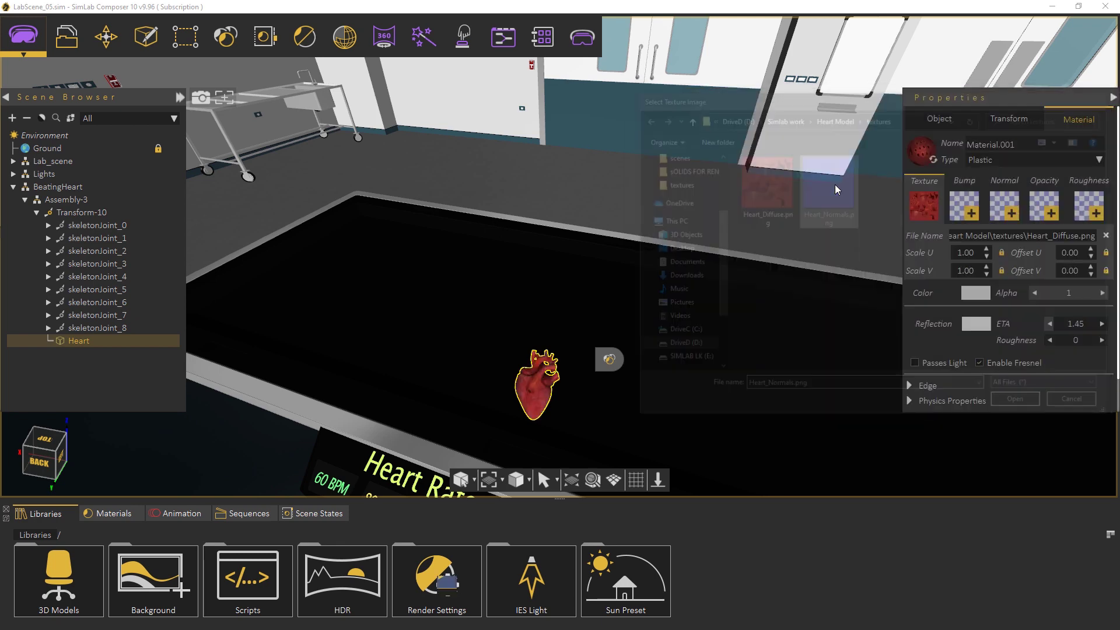
scroll(580, 198, "up", 2)
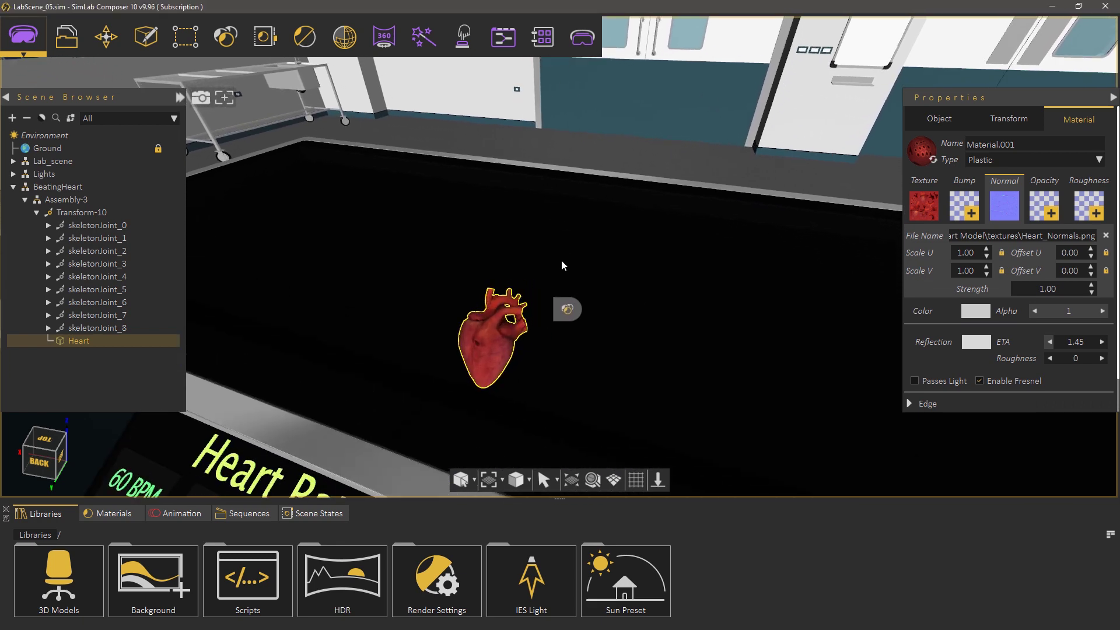
scroll(561, 267, "up", 4)
mouse_move(450, 307)
left_mouse_down()
mouse_move(287, 316)
mouse_move(459, 301)
left_mouse_up()
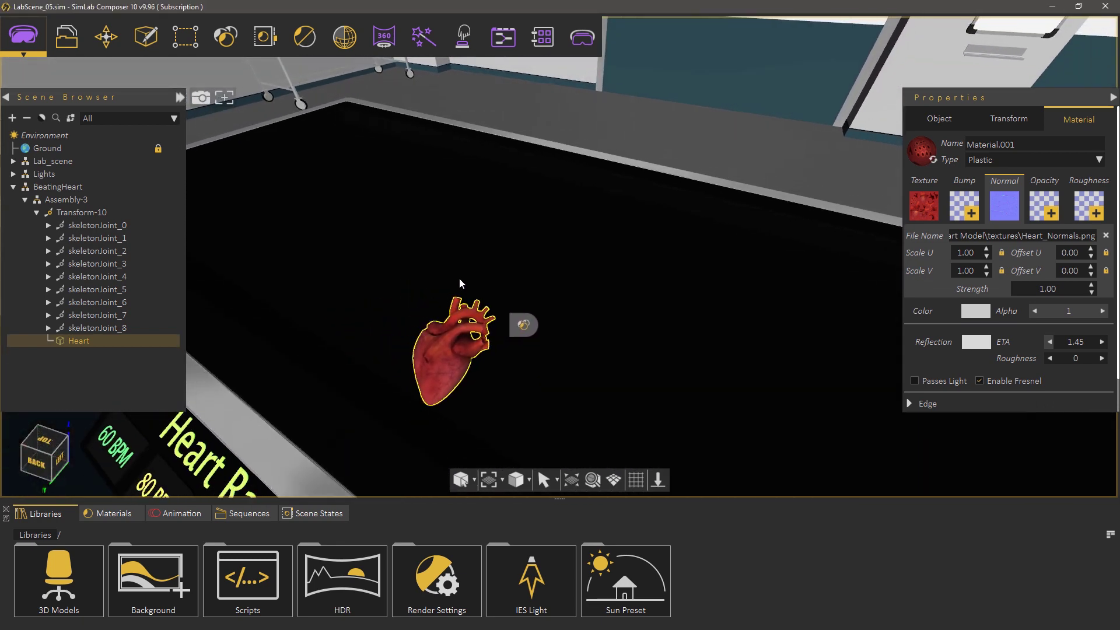
- Show the Sequences list and preview the 60 bpm and another bpm beating sequence
left_click(244, 513)
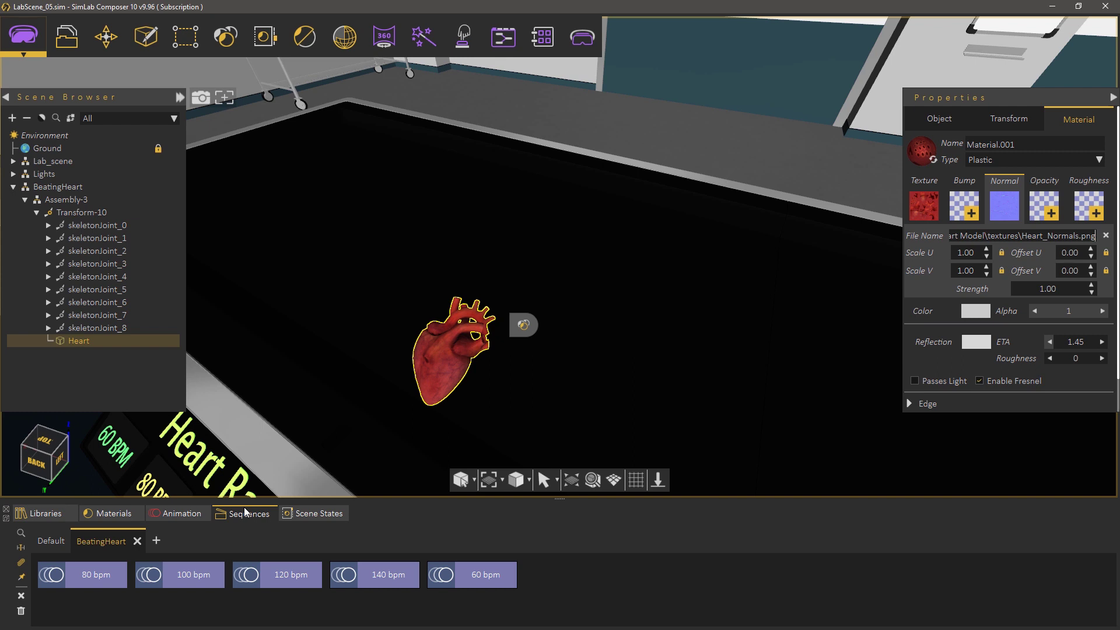
left_click(441, 577)
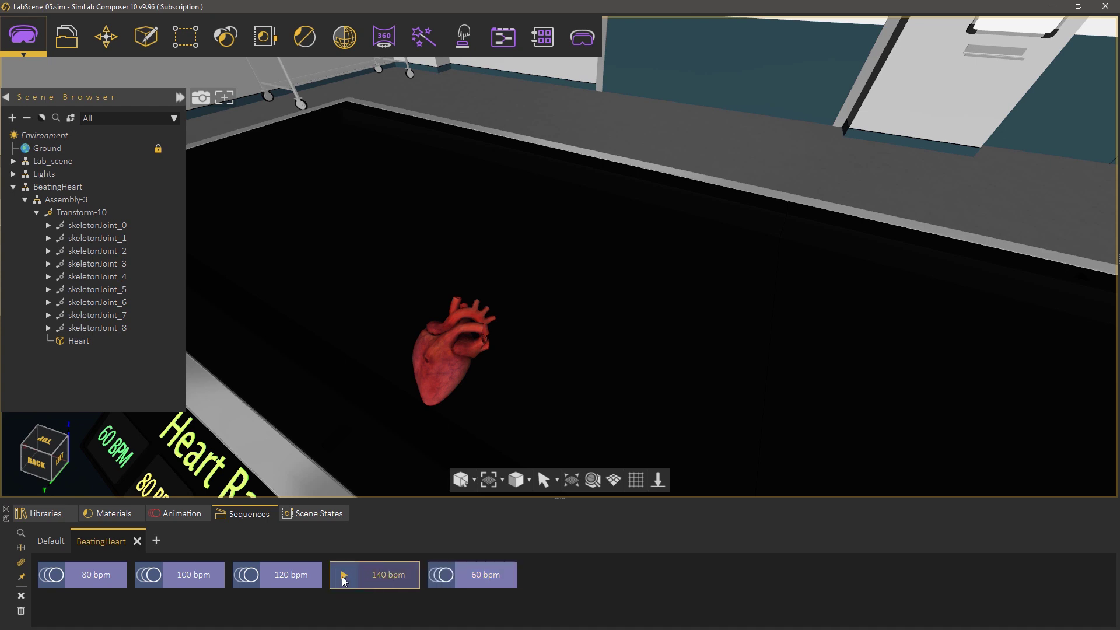
left_click(246, 577)
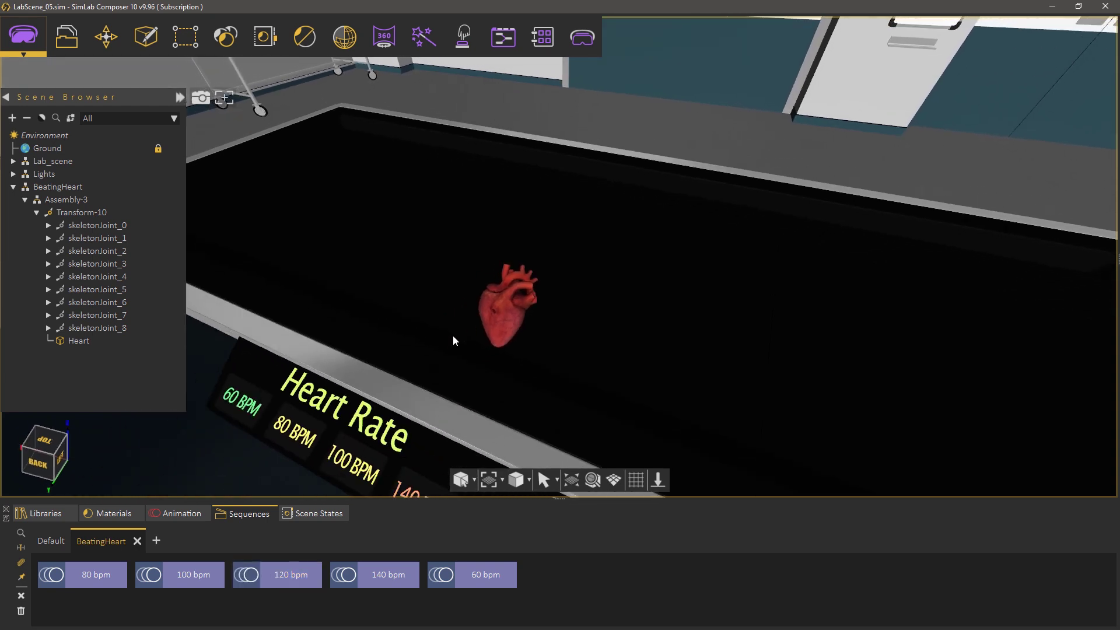
- Give the bmp60 button group a Play Sequence action linked to the 60 bpm sequence
left_click(268, 402)
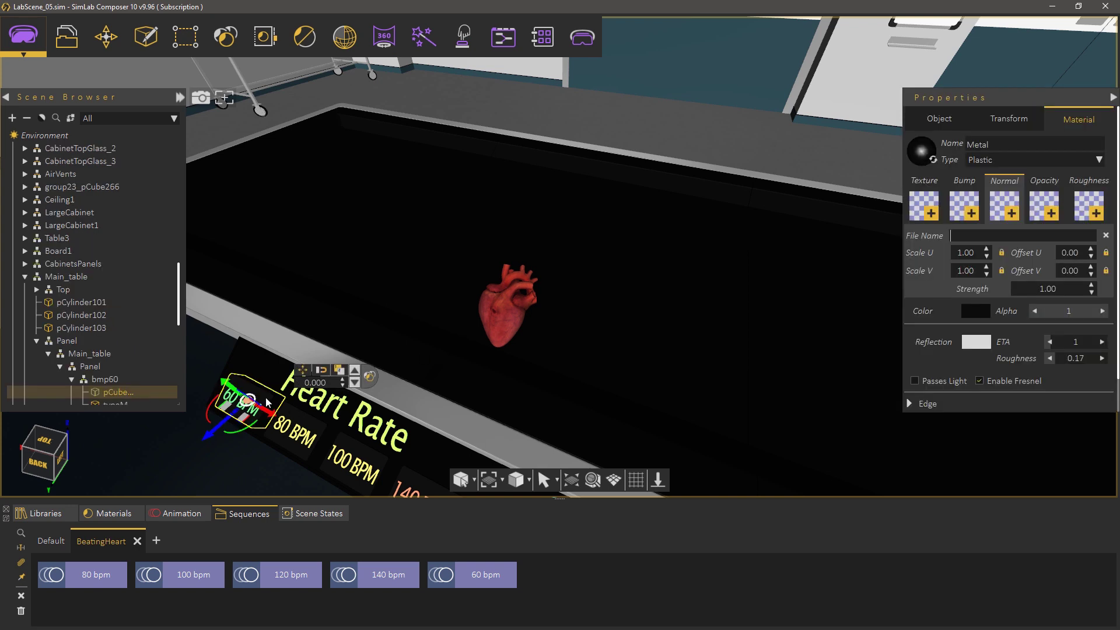
left_click(265, 397)
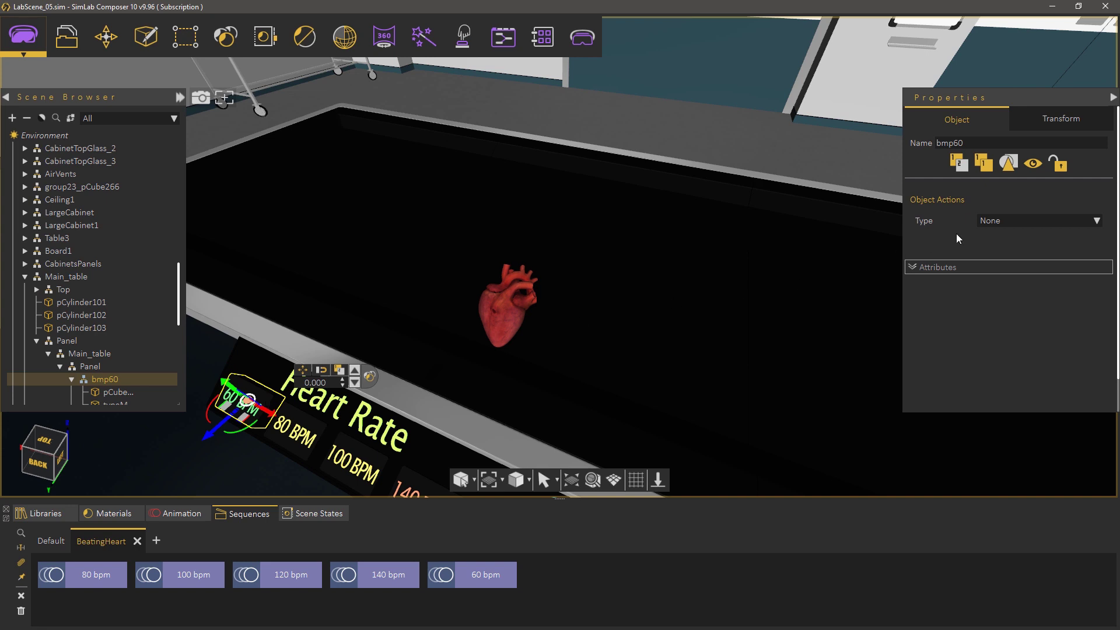
left_click(994, 221)
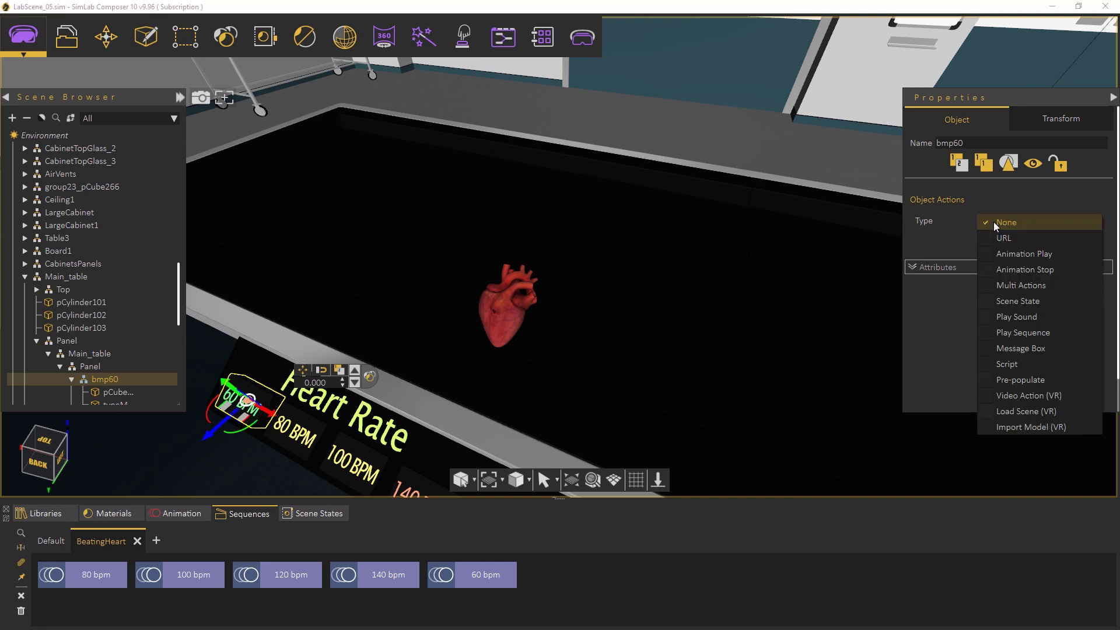
left_click(1007, 331)
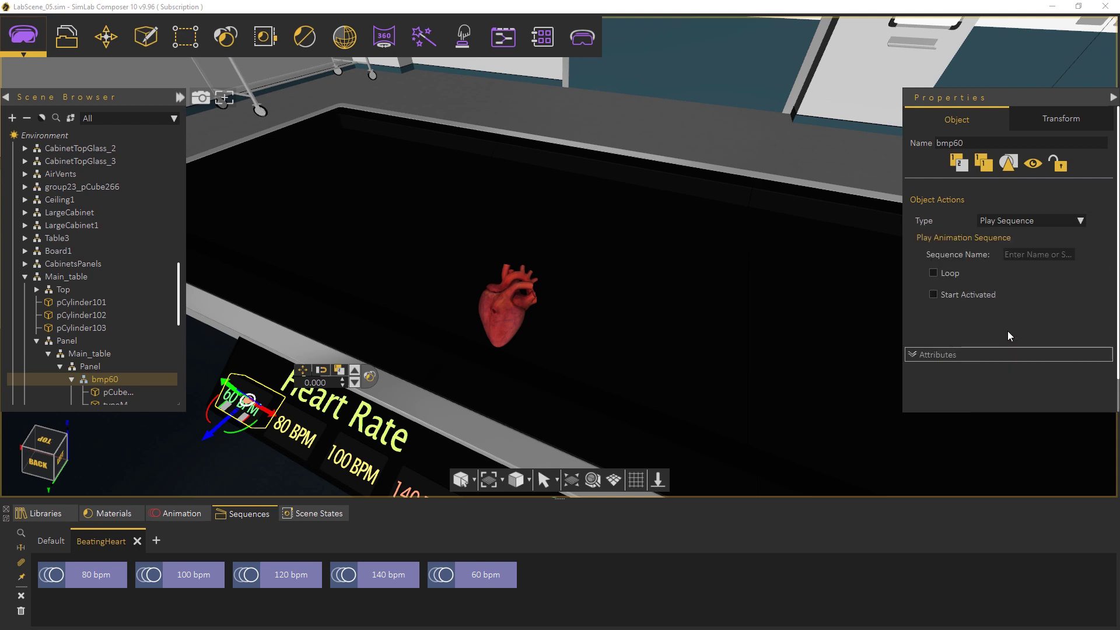
left_click(501, 572)
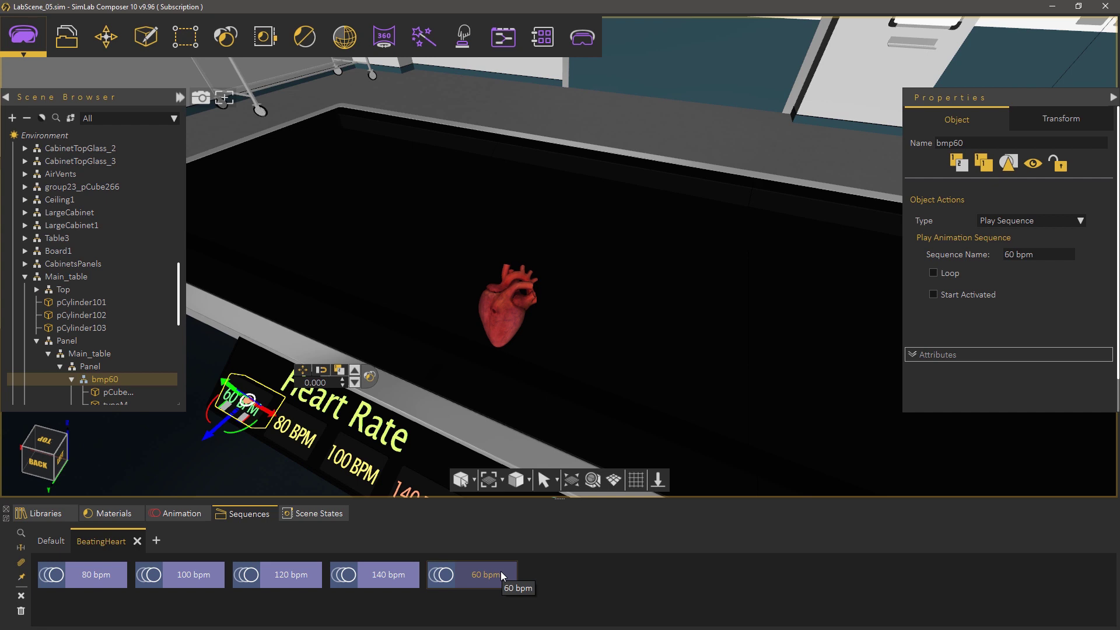
- Reset the bmp60 button's object action to None
left_click(1009, 220)
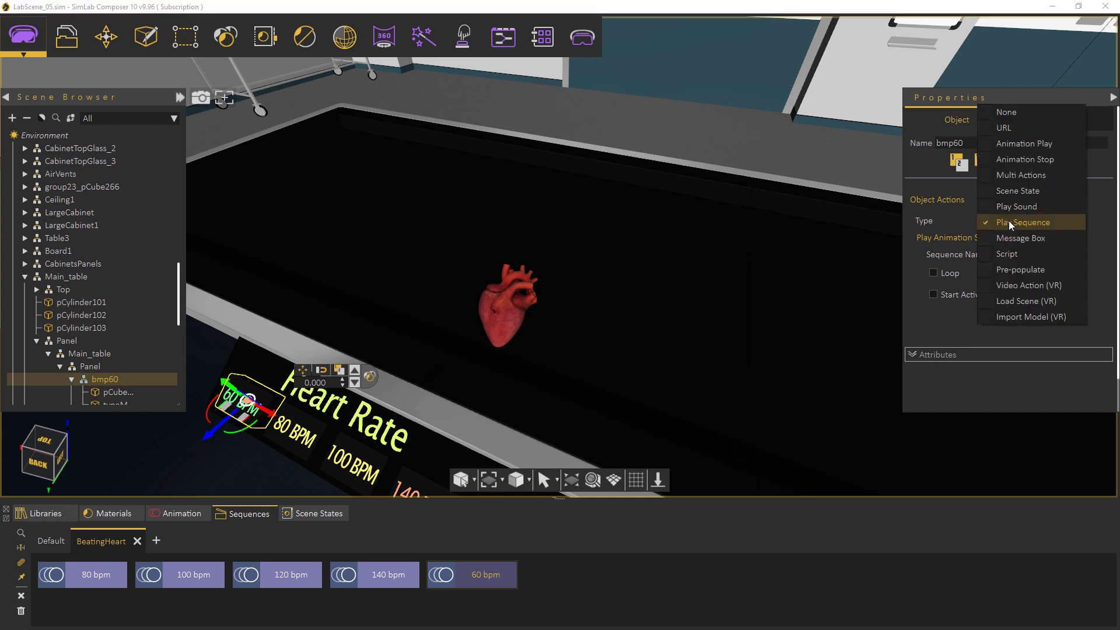
left_click(1012, 112)
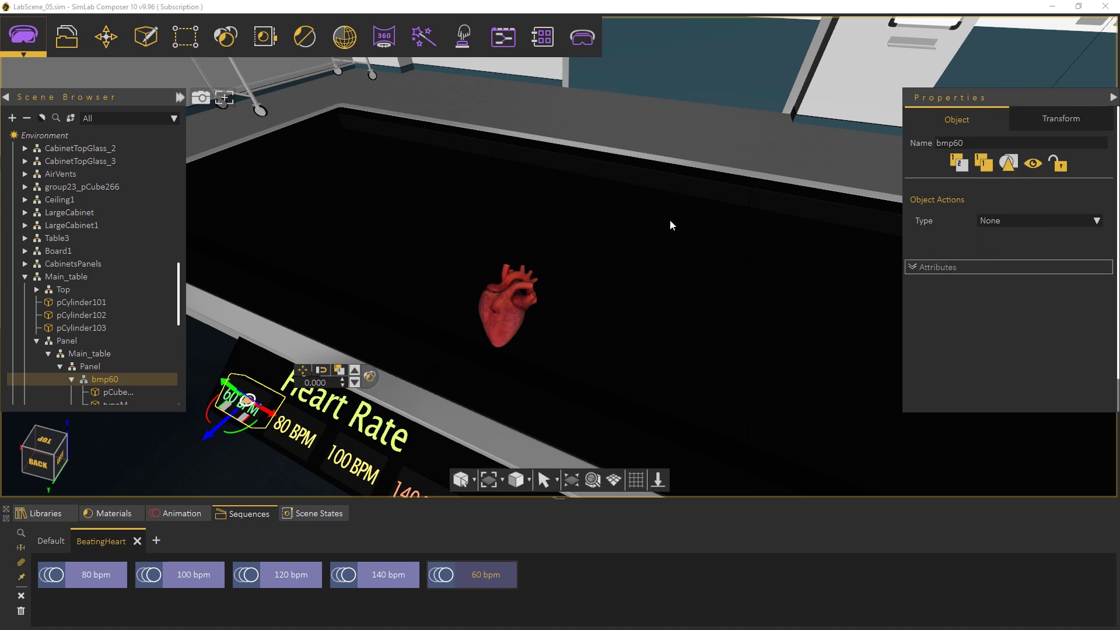
middle_click_drag(579, 264, 580, 248)
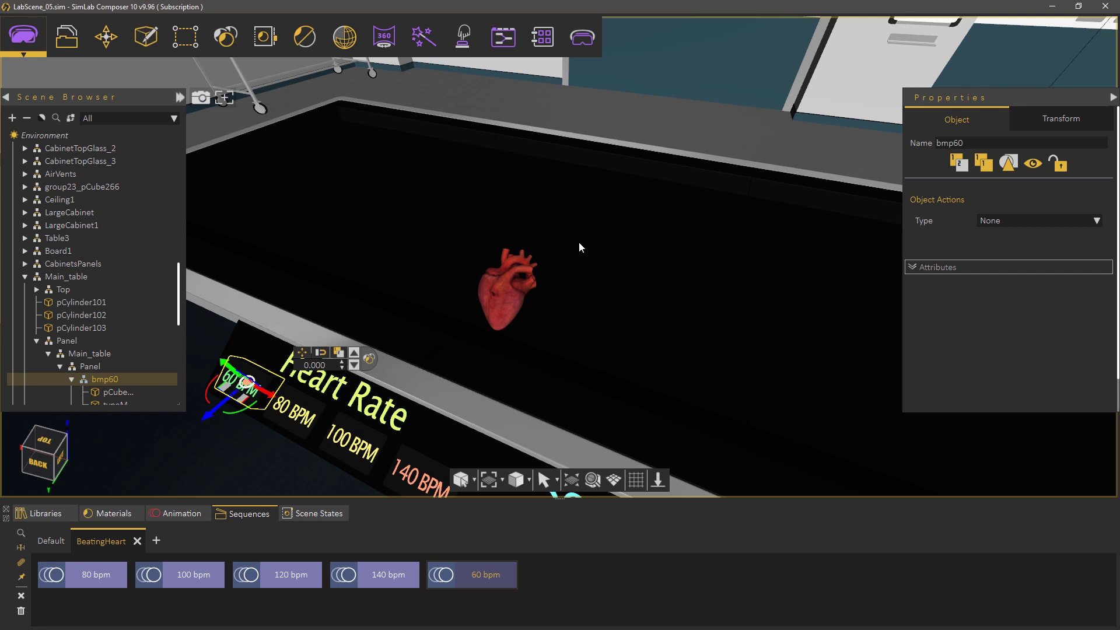
- Start an empty Training Builder diagram with a Node Triggered event for bmp60
left_click(509, 48)
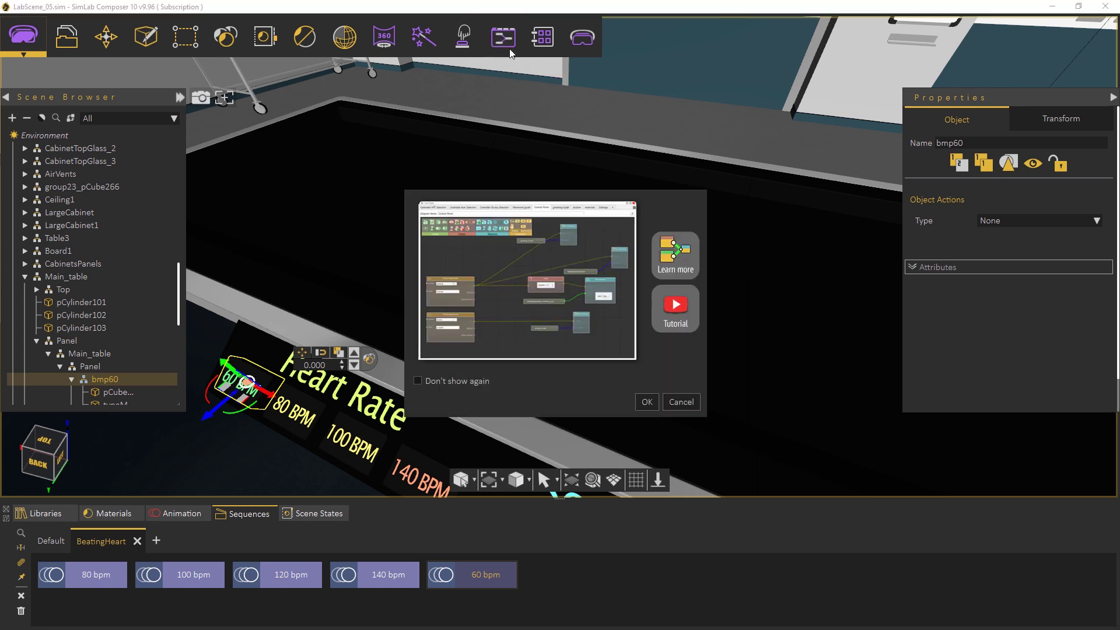
left_click(647, 402)
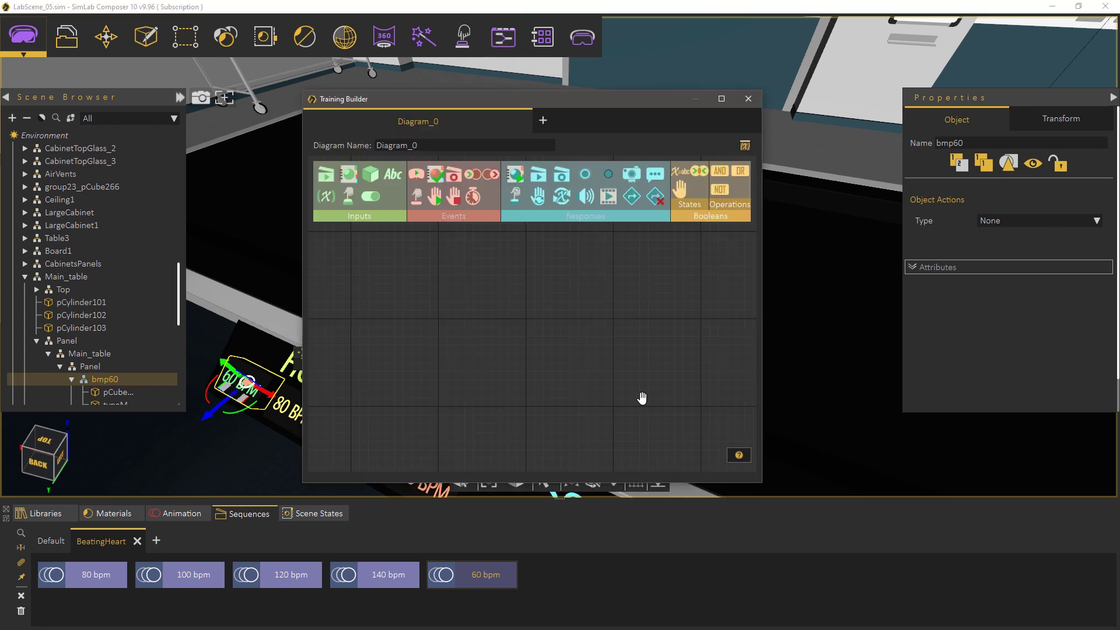
left_click(415, 197)
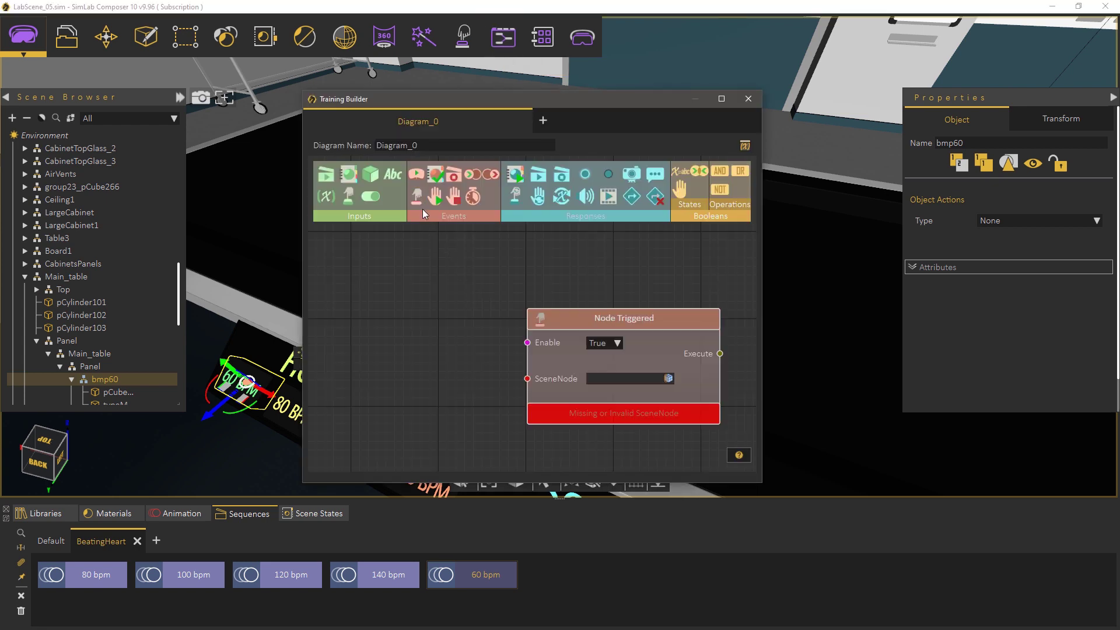
left_click(670, 378)
left_click_drag(670, 315, 548, 308)
left_click_drag(553, 104, 770, 85)
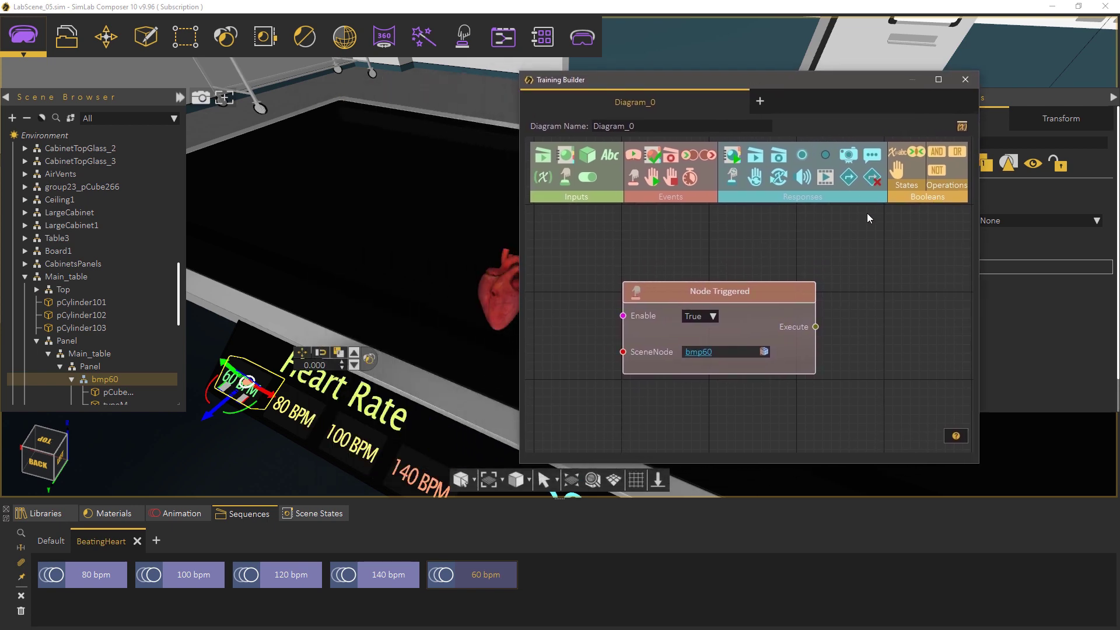
- Connect the trigger to a Play Sequence node playing 60 bpm with Loop on
middle_click_drag(872, 274, 825, 263)
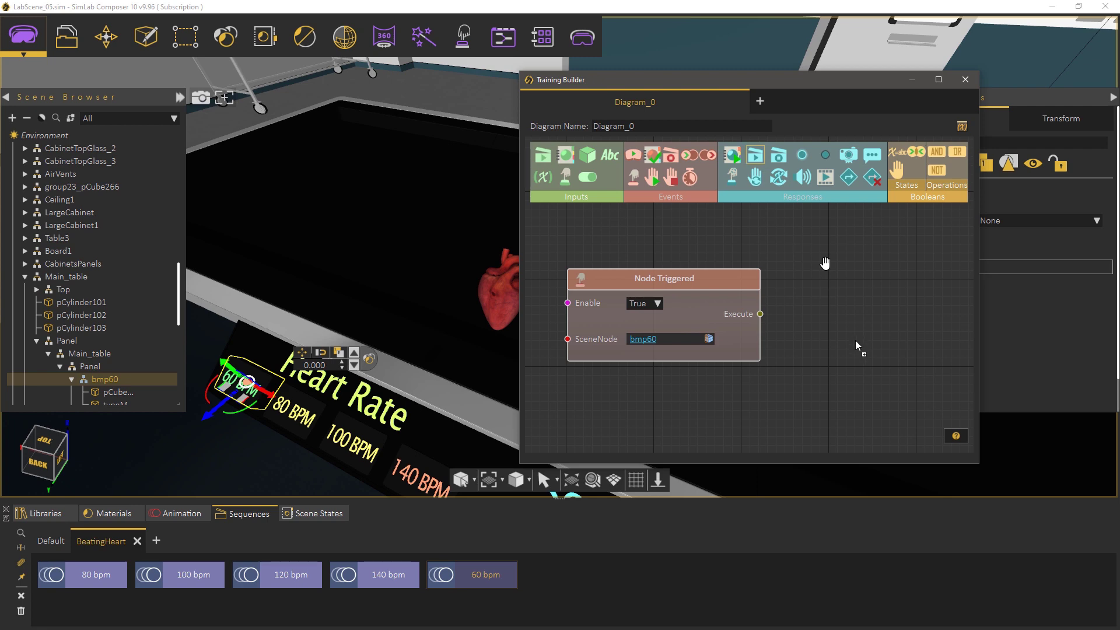
left_click_drag(855, 341, 853, 340)
middle_click_drag(833, 295, 724, 224)
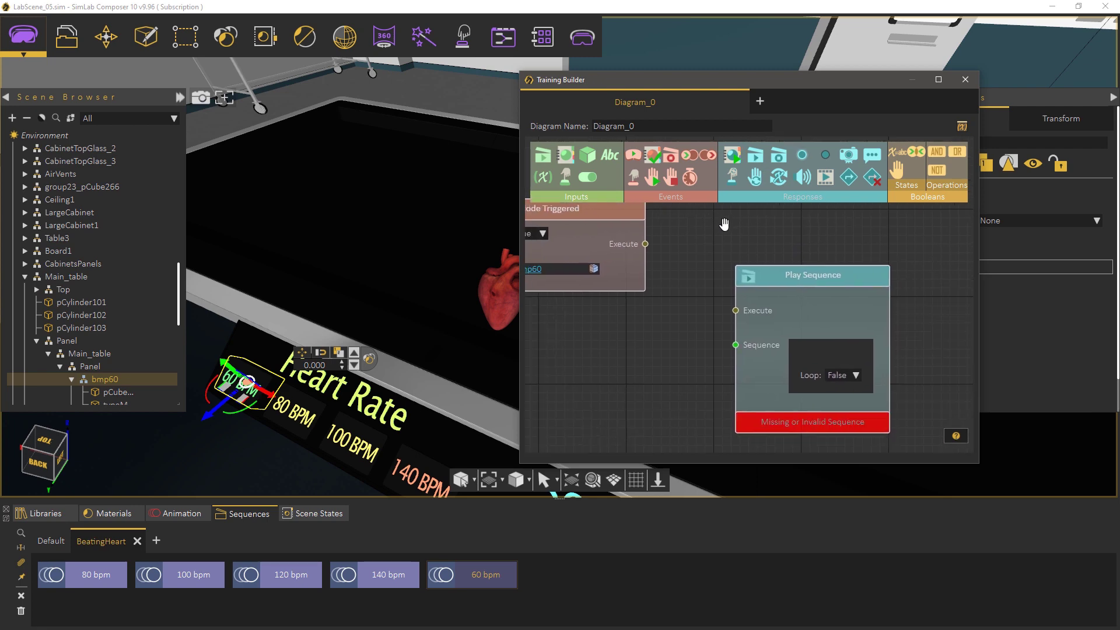
left_click_drag(652, 242, 742, 310)
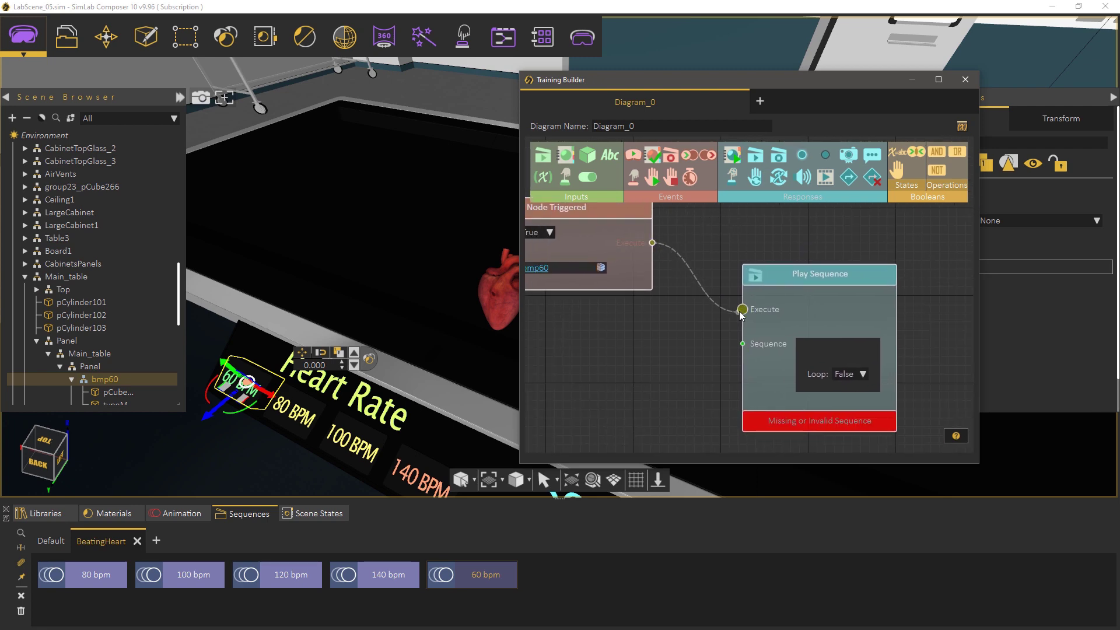
left_click_drag(816, 310, 817, 293)
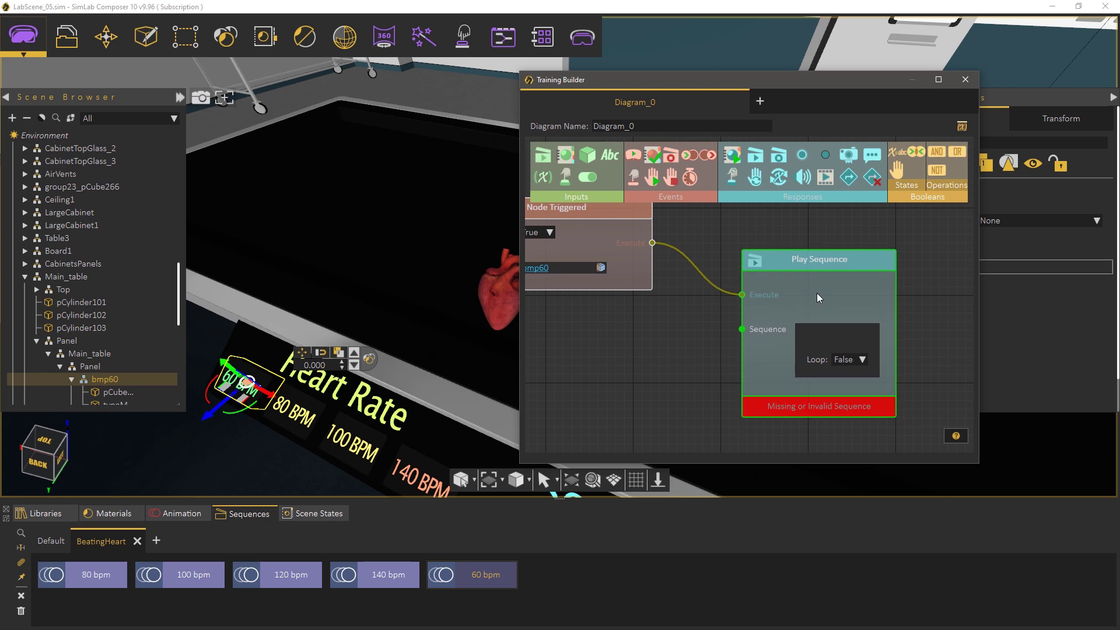
left_click(510, 574)
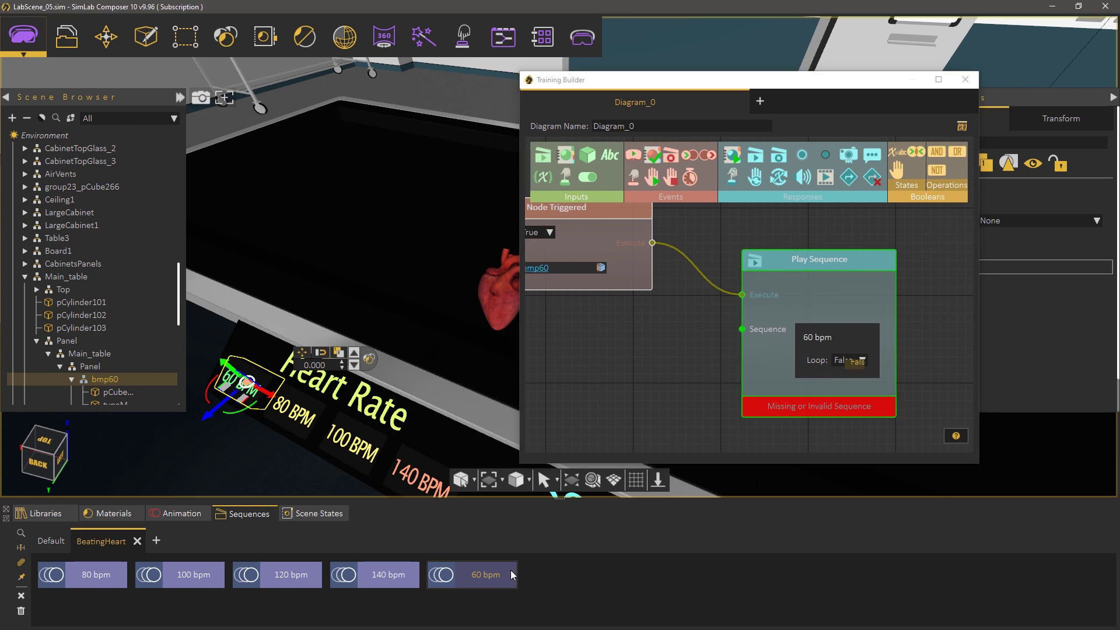
left_click(845, 360)
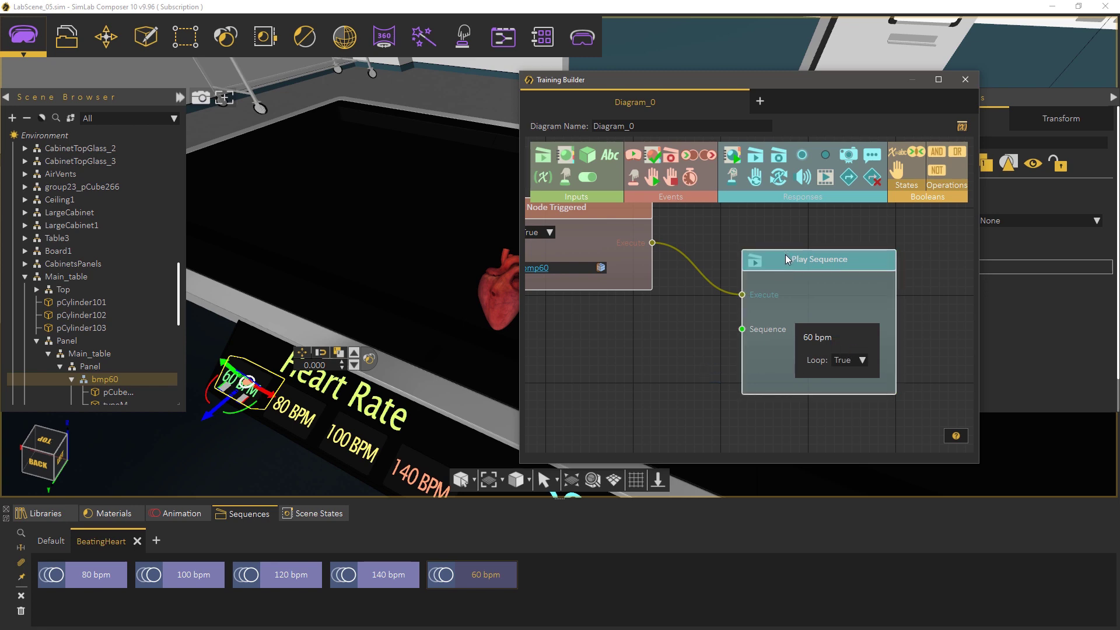
left_click_drag(784, 254, 774, 204)
scroll(674, 334, "down", 2)
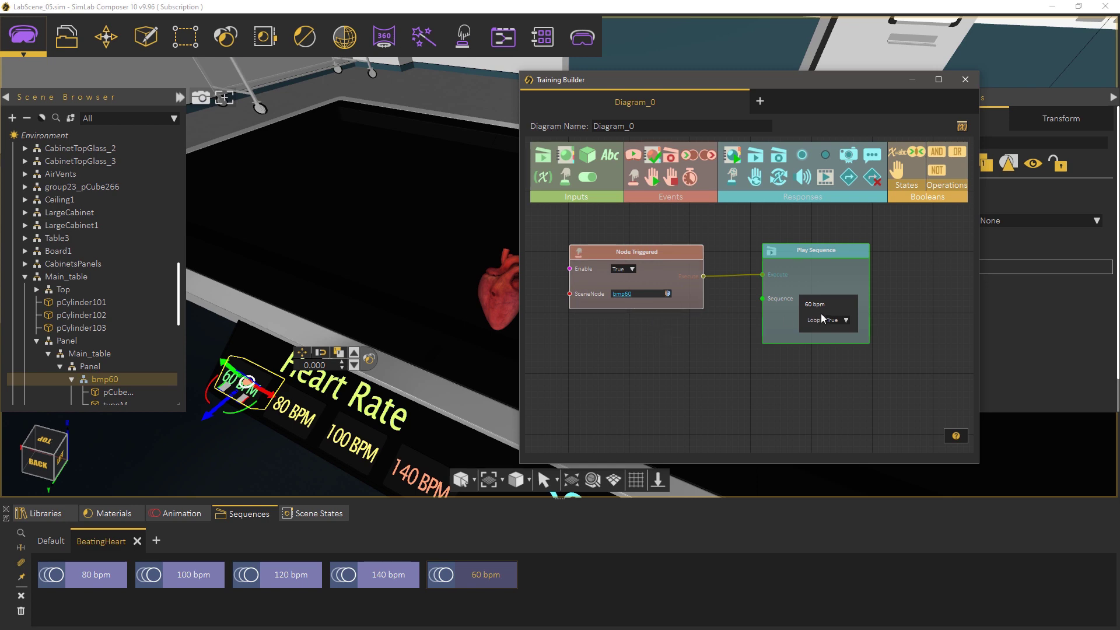
- Copy the trigger and Play Sequence node pair and paste it below the originals
left_click_drag(875, 370, 649, 234)
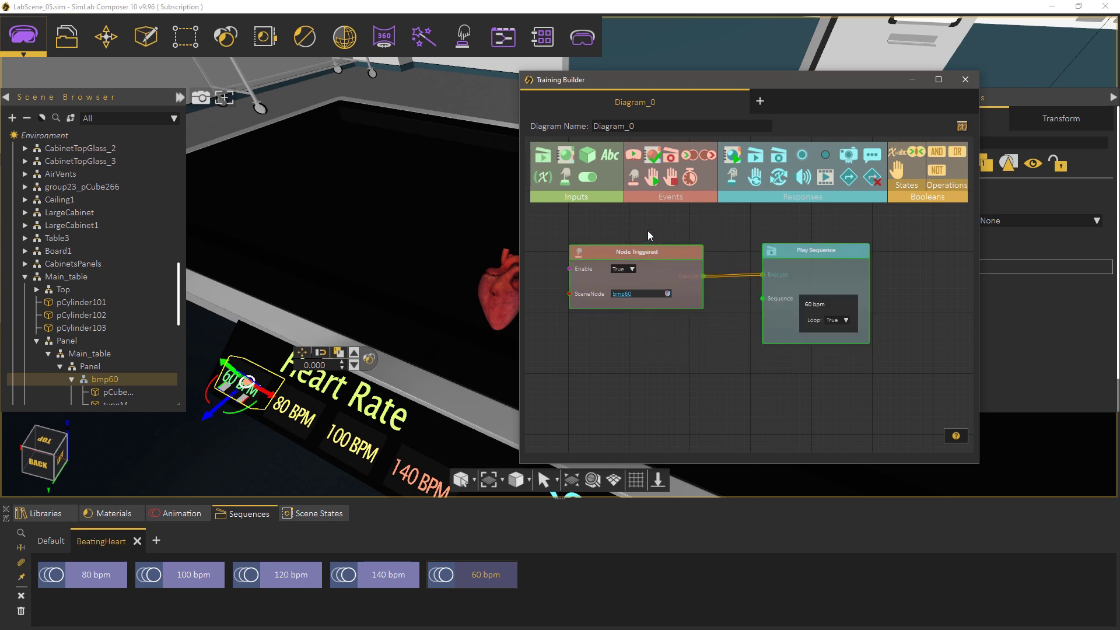
key("ctrl+c")
key("ctrl+v")
left_click_drag(709, 322, 706, 381)
scroll(711, 341, "down", 2)
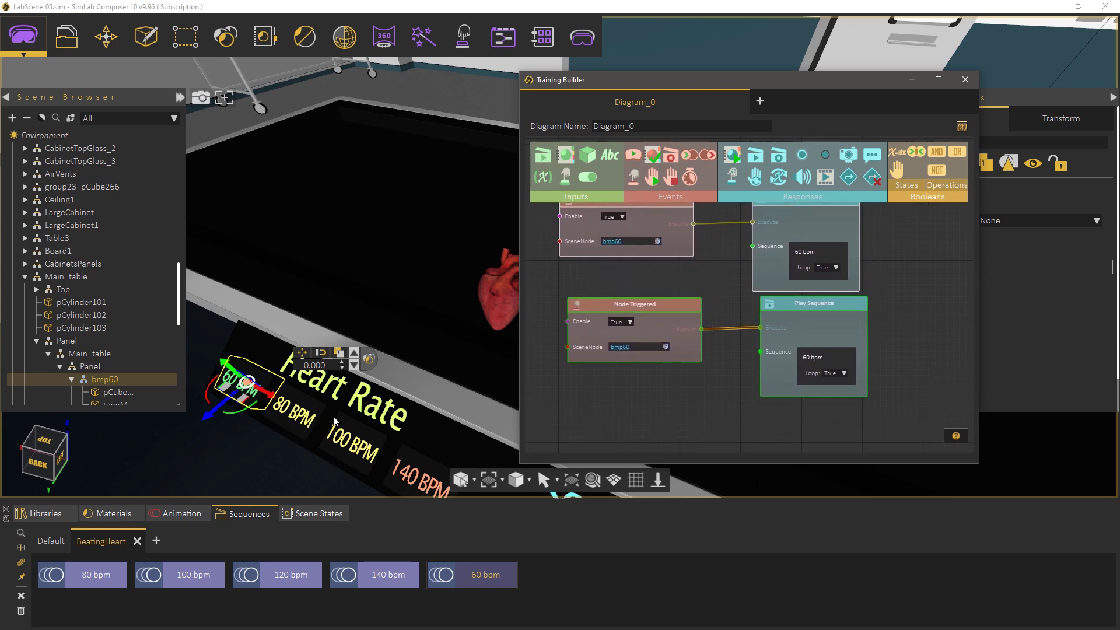
- Set the copy's trigger to bmp80 and sequence to 80 bpm, then pick bmp100
left_click(317, 409)
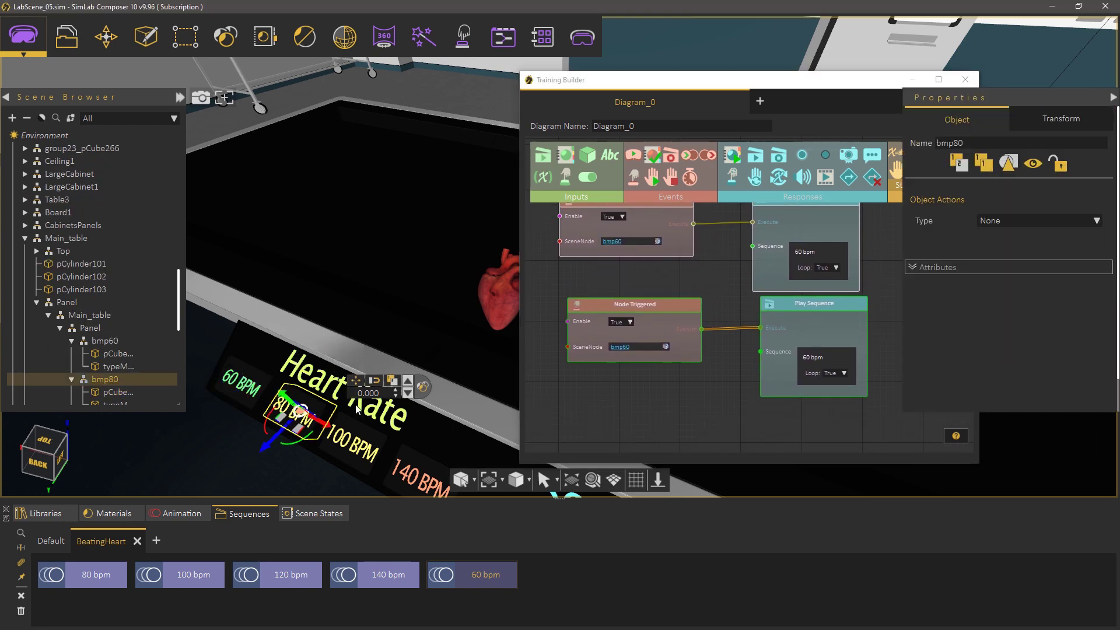
left_click(664, 347)
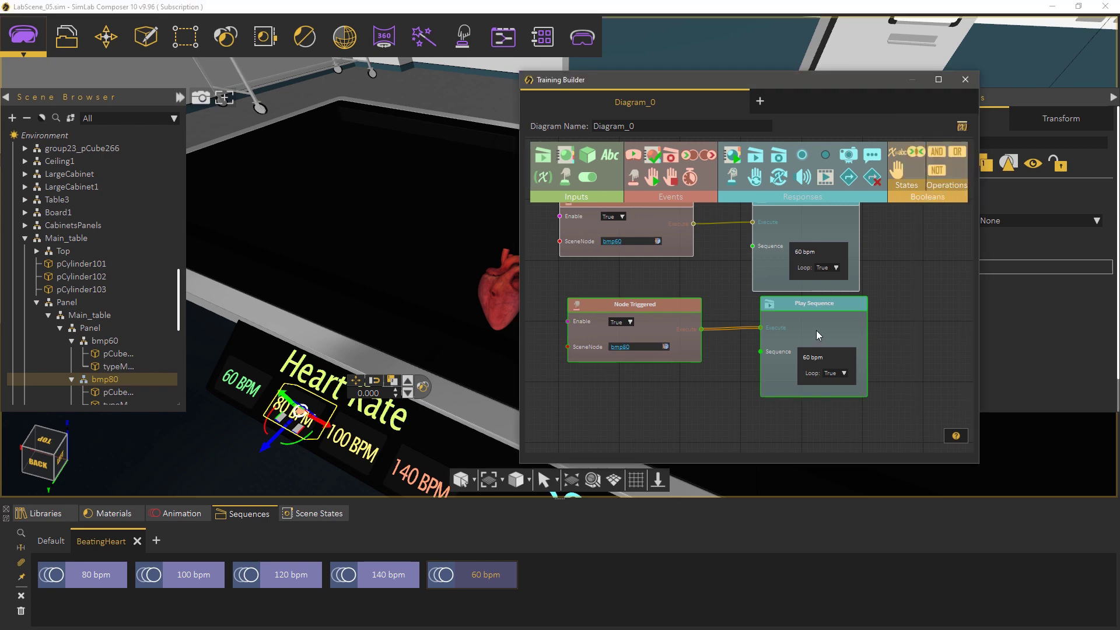
left_click(858, 318)
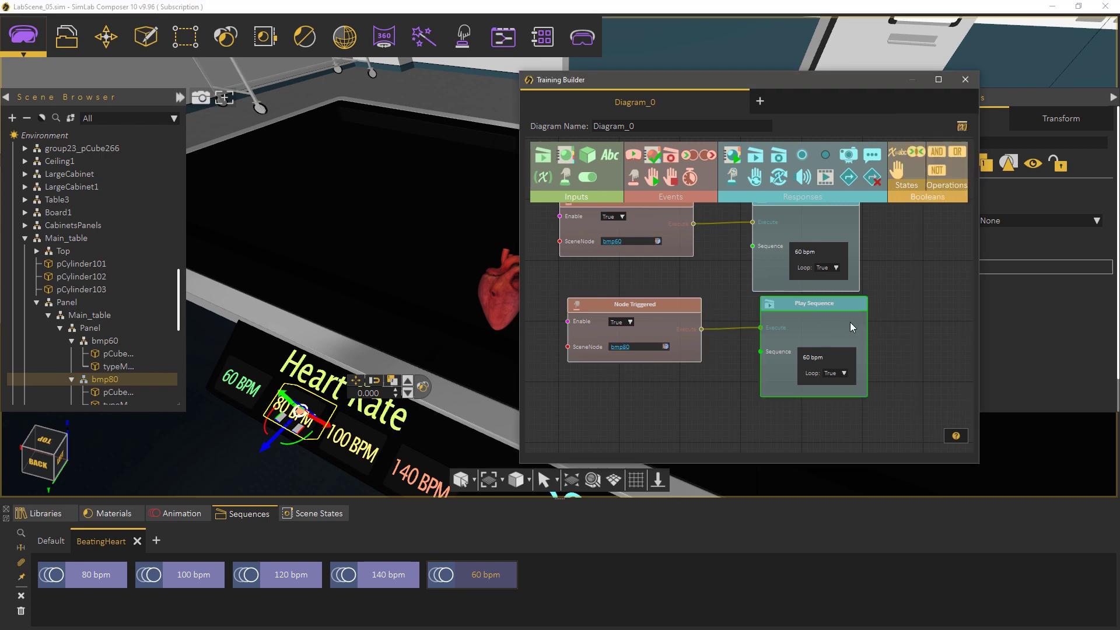
left_click(91, 579)
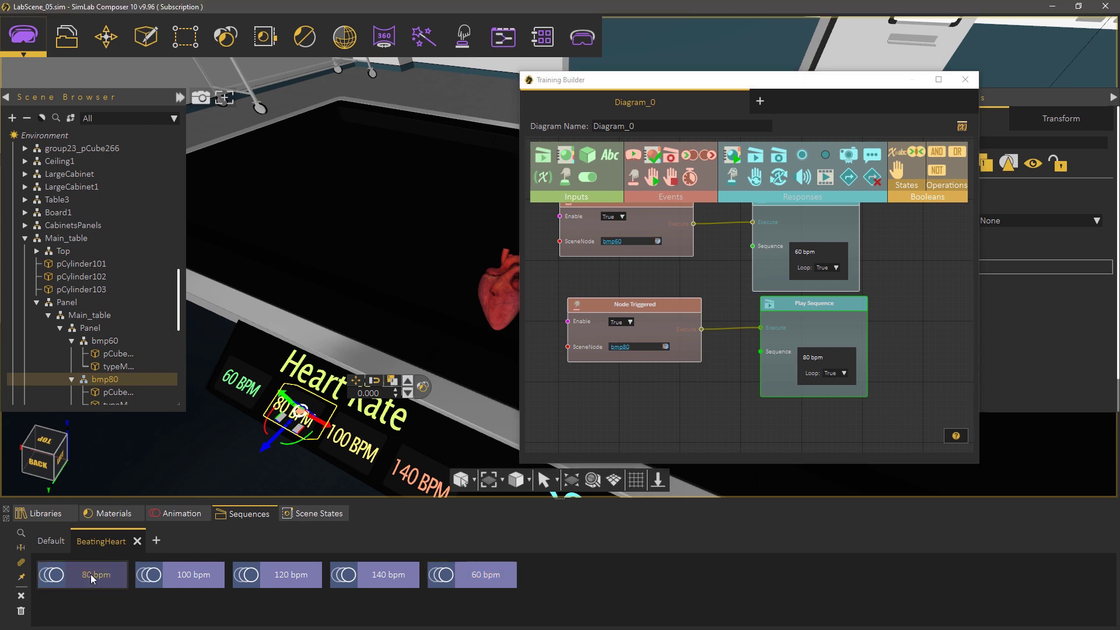
left_click(369, 437)
left_click(694, 366)
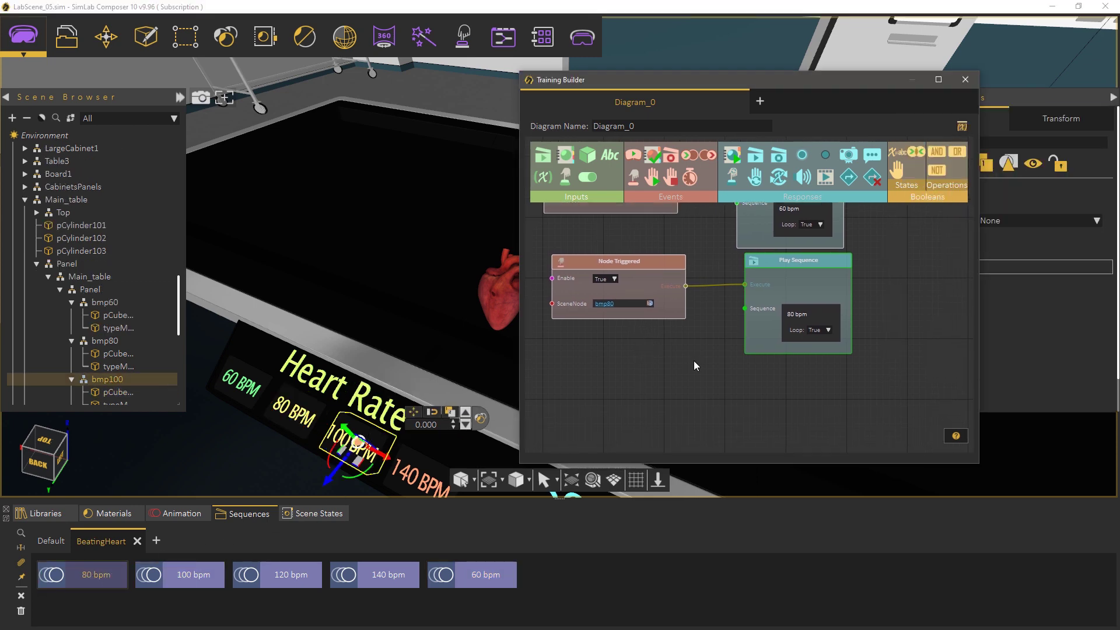
- Move the lower node pair into place and assign it the 100 bpm sequence
left_click_drag(681, 228, 662, 422)
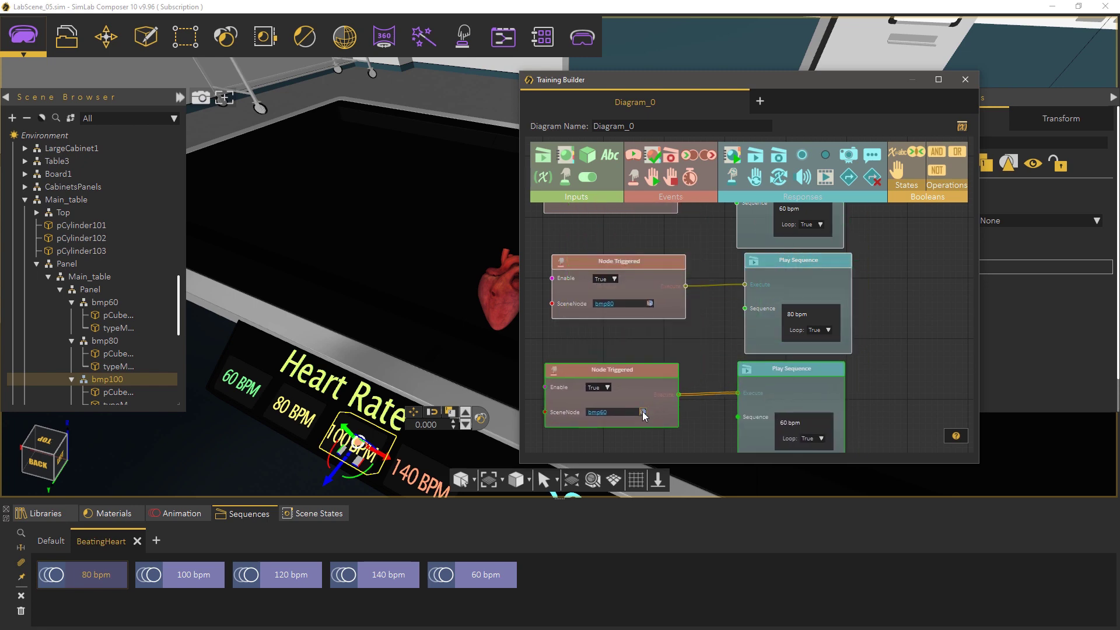
scroll(724, 421, "up", 2)
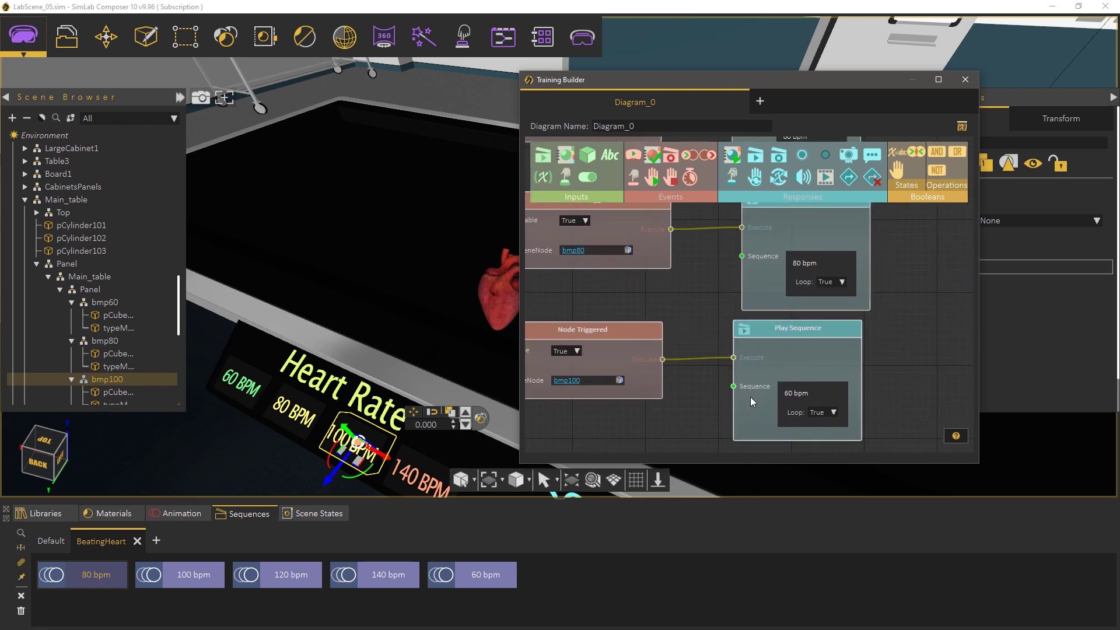
left_click_drag(750, 394, 749, 389)
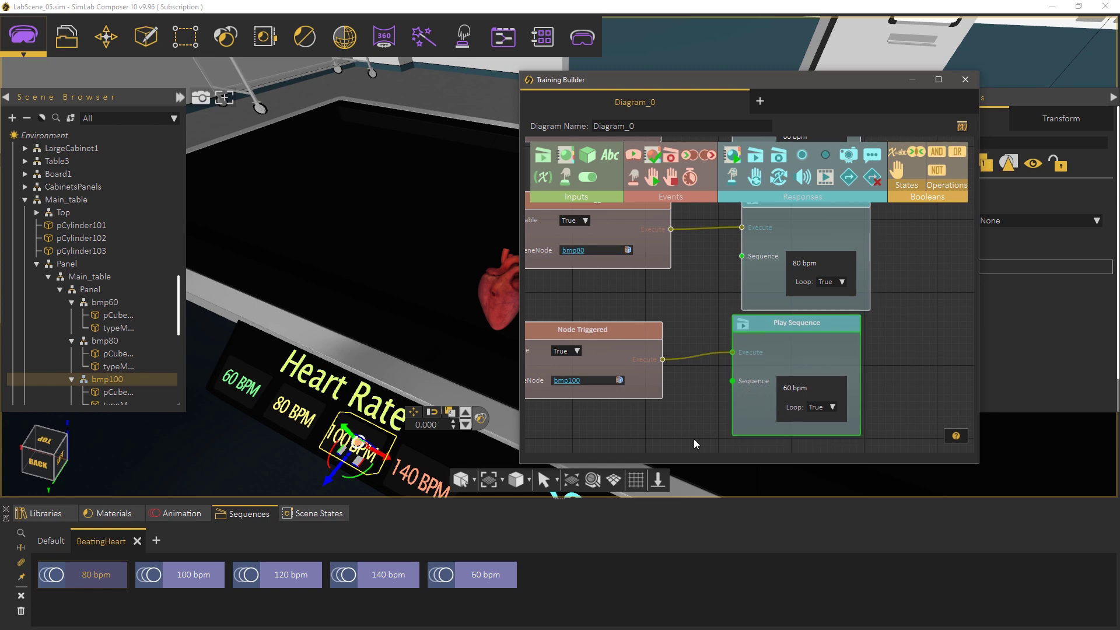
left_click(175, 571)
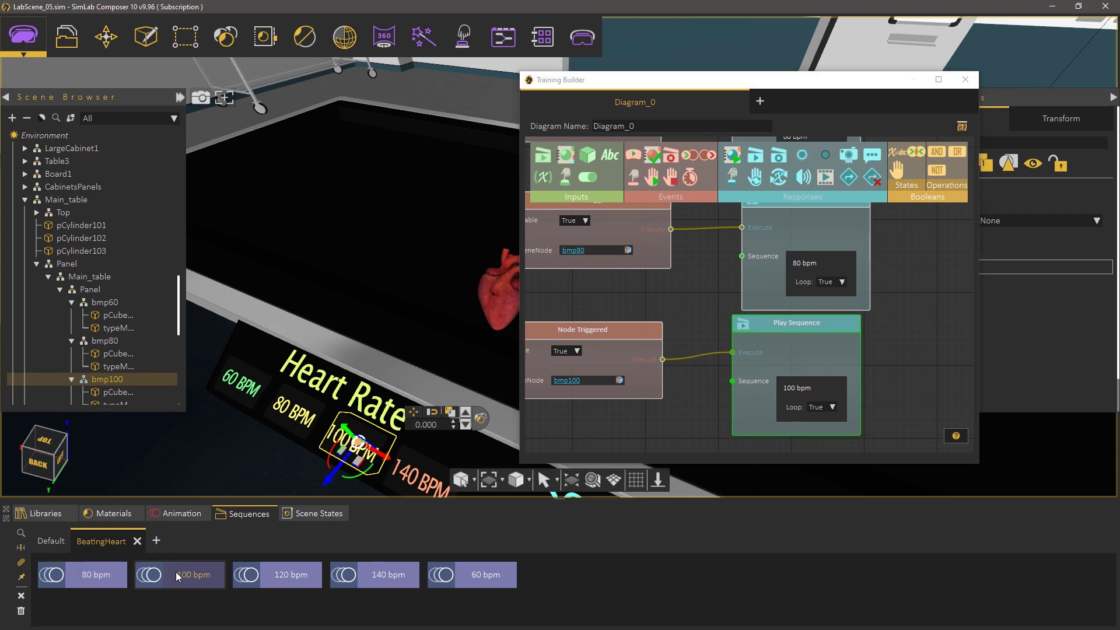
- Select the 100 bpm node pair and drag the duplicate below the others
middle_click_drag(665, 454, 685, 420)
left_click_drag(884, 434, 598, 301)
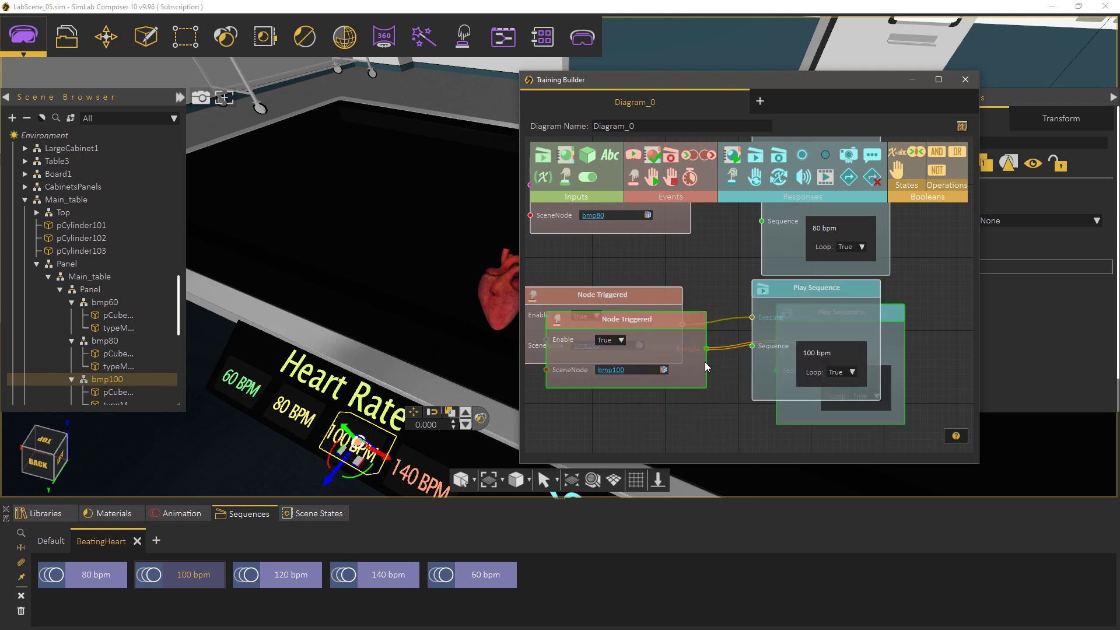
left_click_drag(705, 370, 683, 457)
scroll(712, 294, "down", 2)
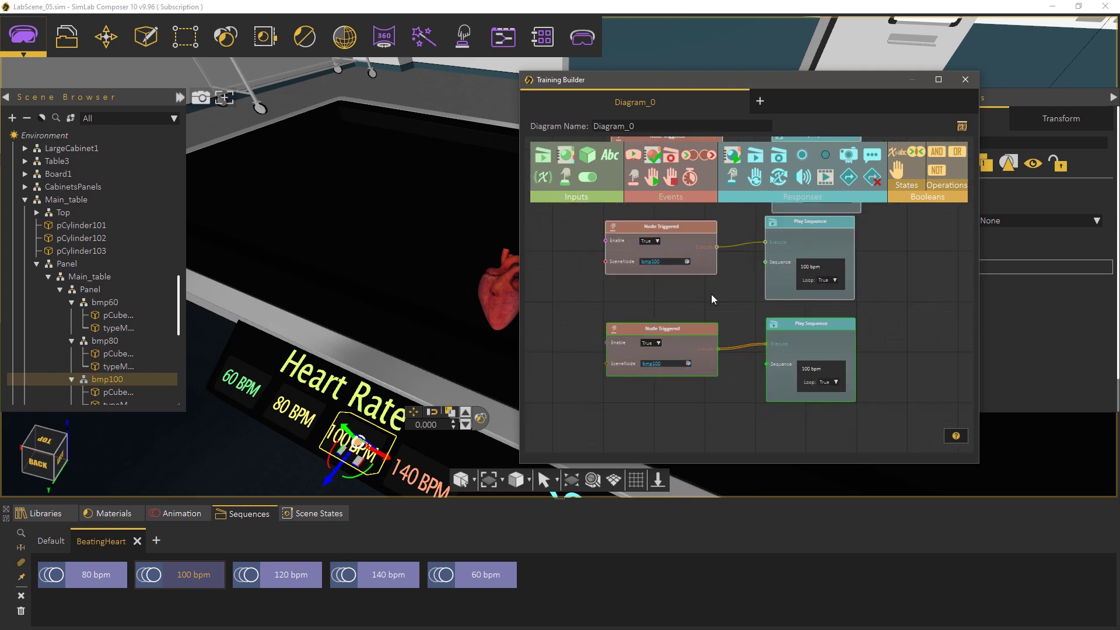
scroll(132, 370, "down", 1)
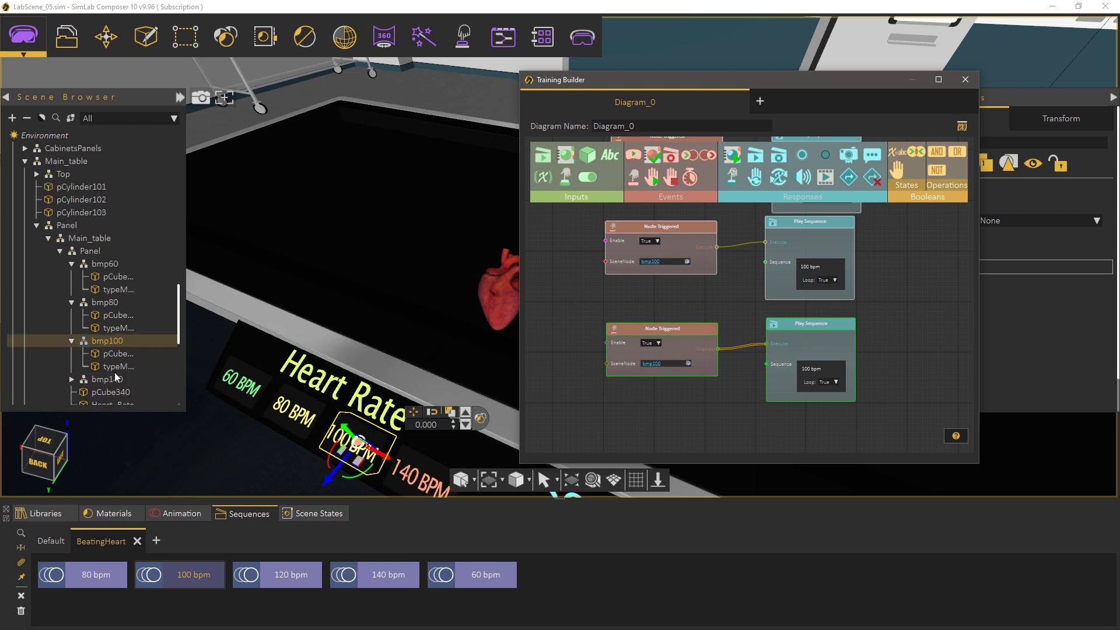
- Set the last trigger to bmp140 playing the 140 bpm sequence, then close Training Builder
left_click(112, 378)
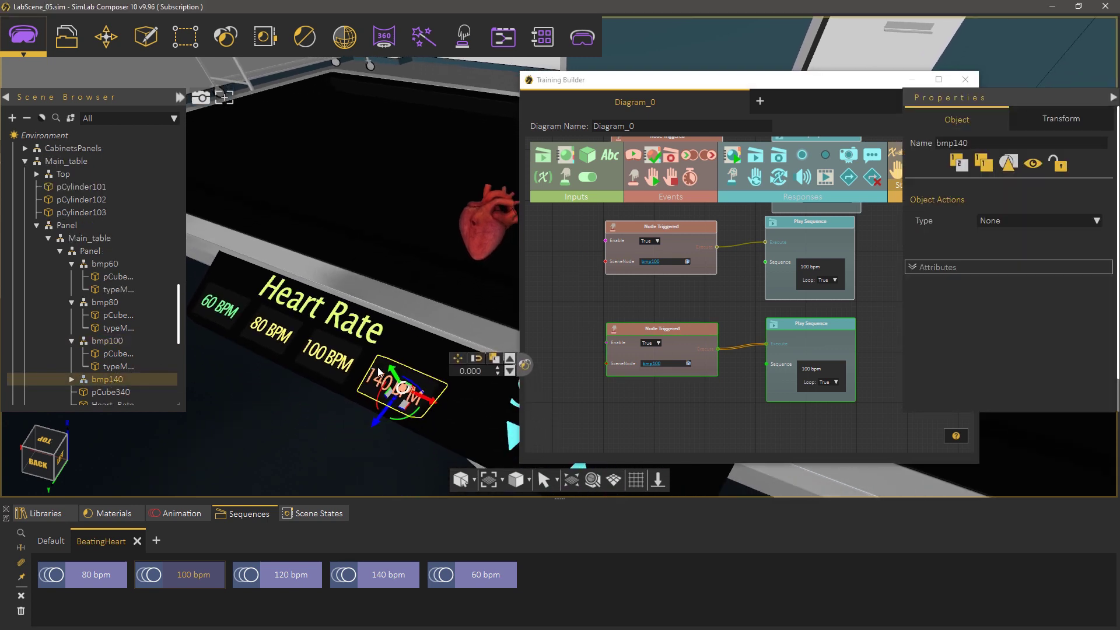
left_click(690, 363)
scroll(717, 393, "up", 2)
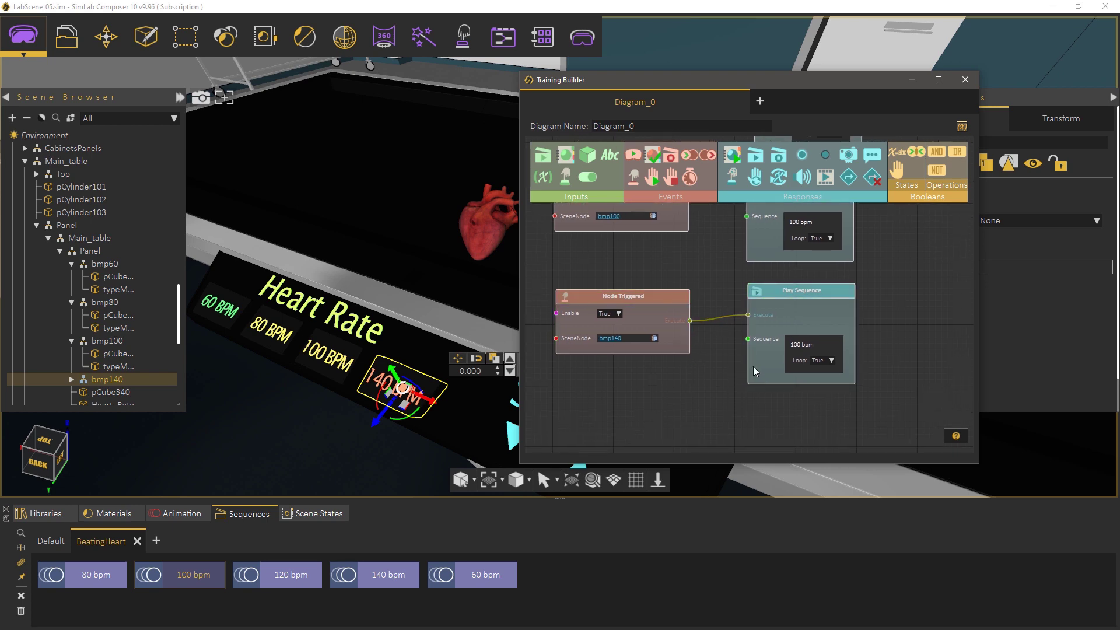
left_click(410, 579)
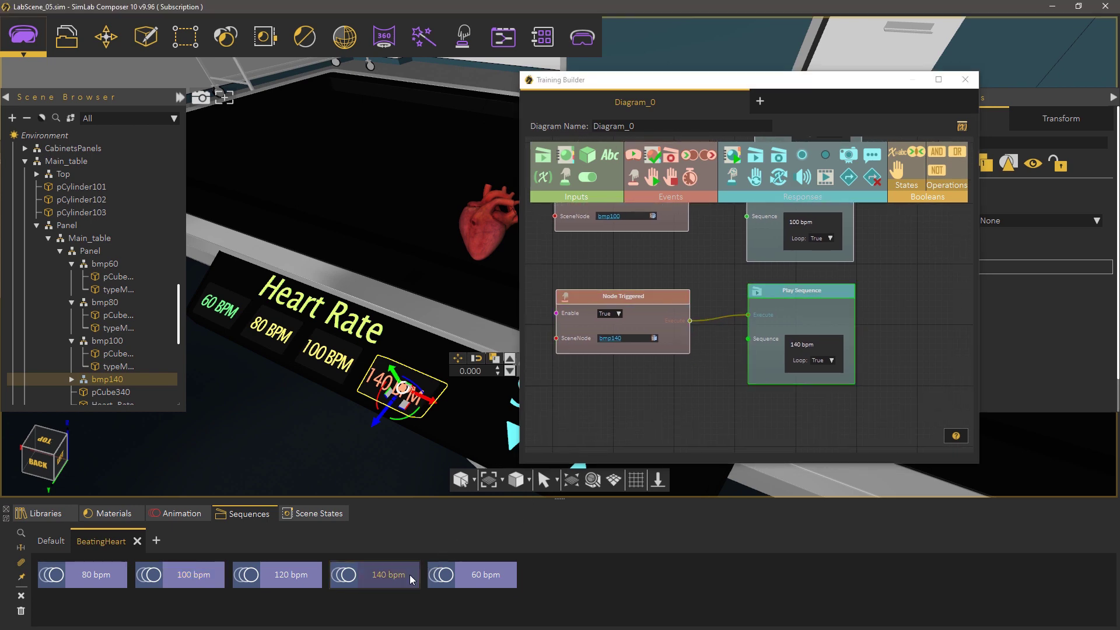
left_click(717, 347)
scroll(767, 339, "up", 3)
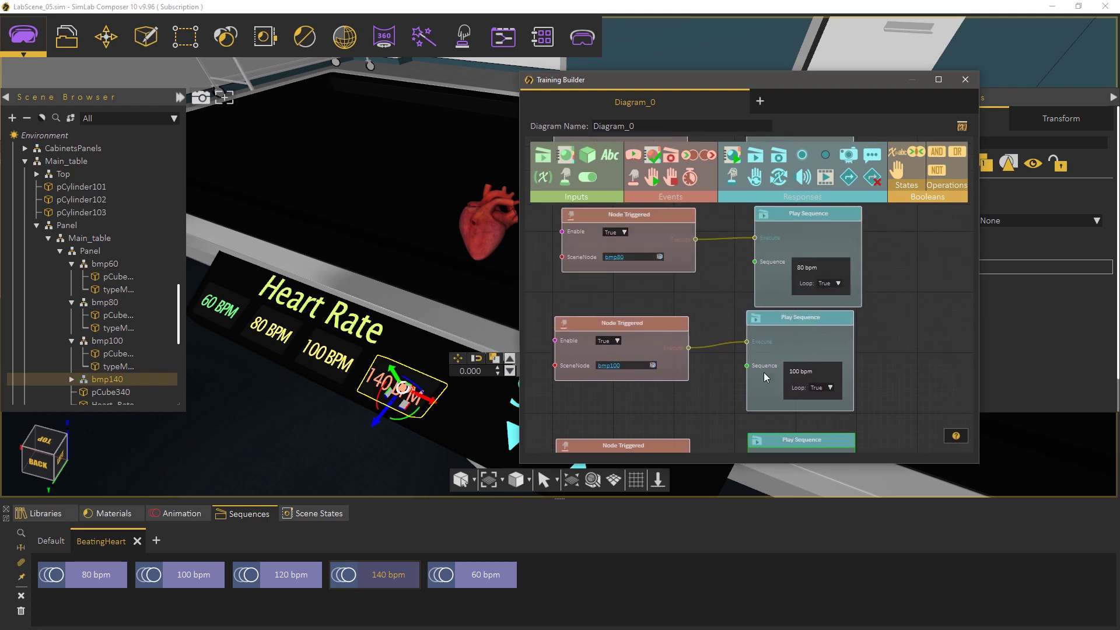
scroll(762, 295, "up", 2)
scroll(756, 401, "up", 2)
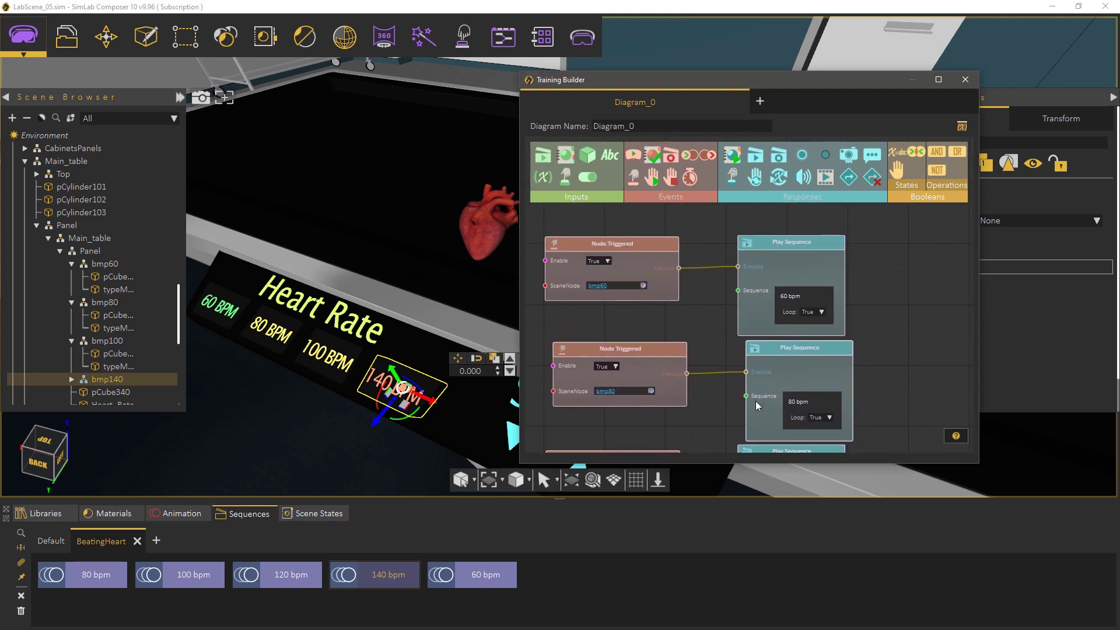
scroll(764, 312, "down", 3)
scroll(840, 351, "down", 3)
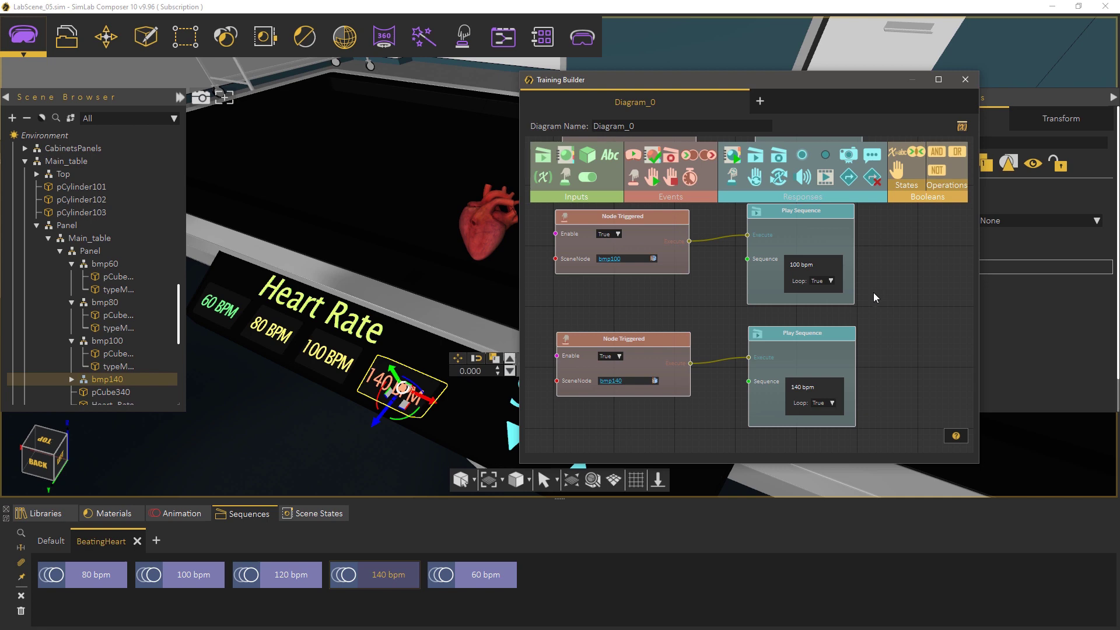
left_click(966, 83)
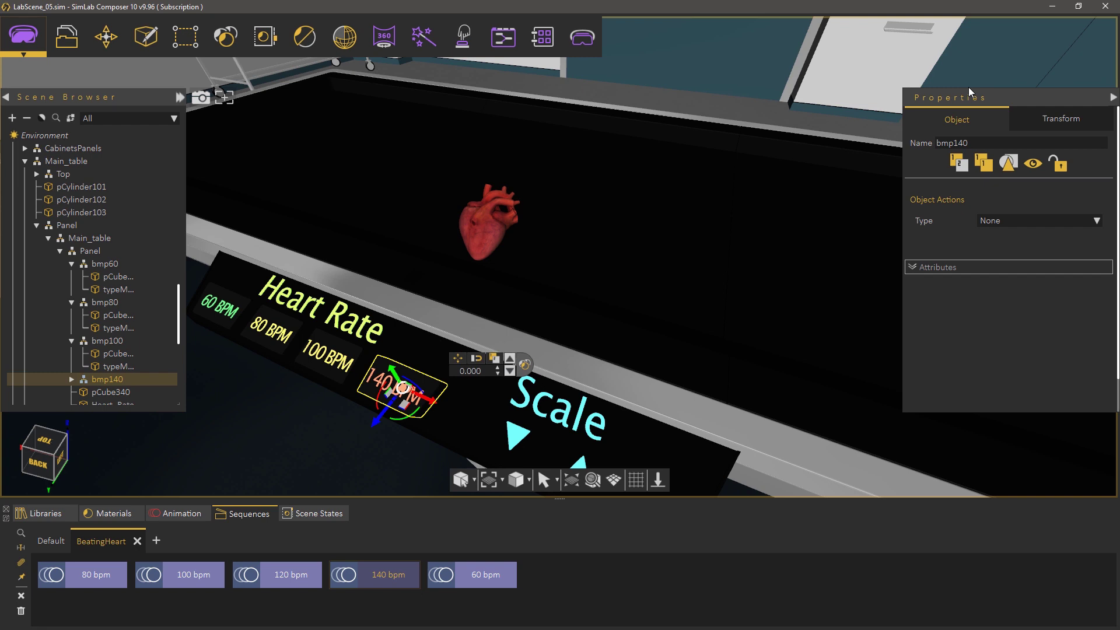
- Select the heart in the viewport, then its parent BeatingHeart group
left_click(496, 226)
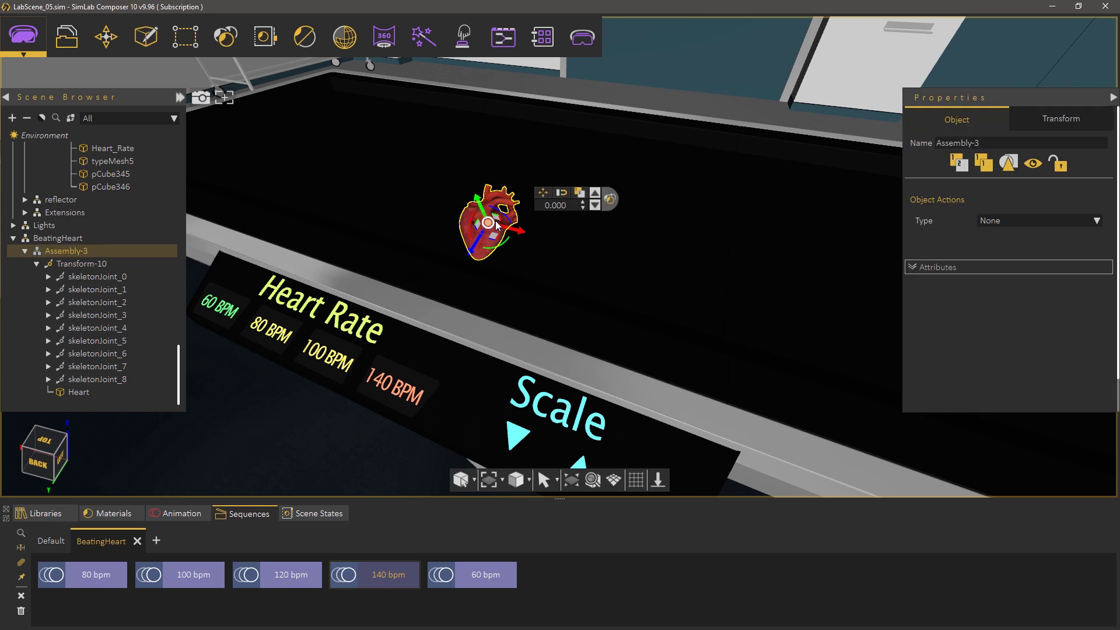
left_click(496, 224)
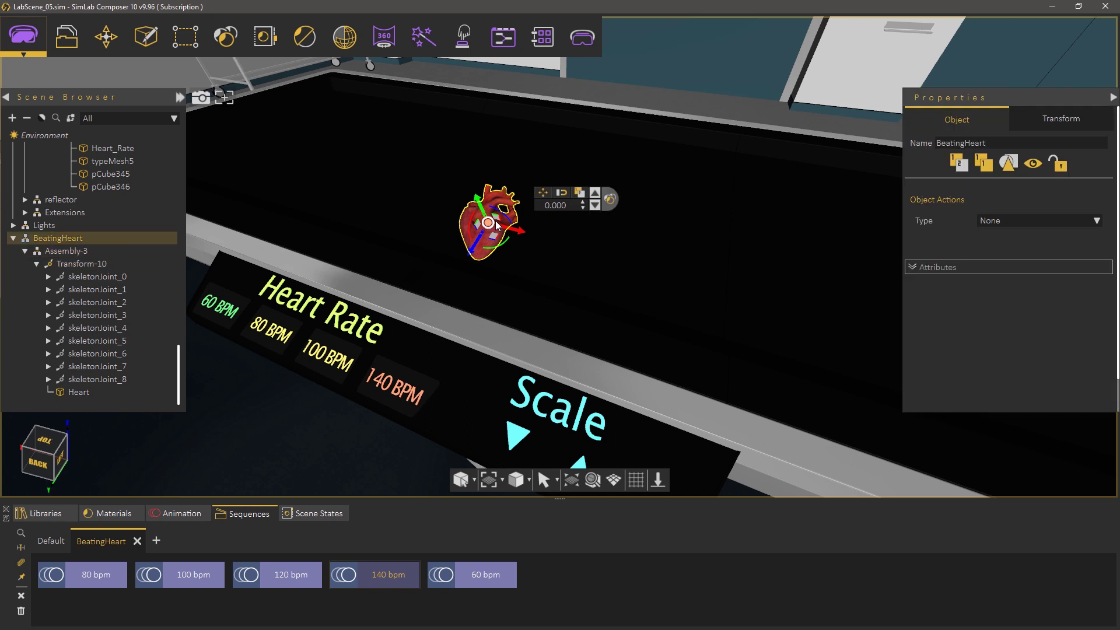
- Raise the BeatingHeart above the table at frame 40, recording keyframes at frames 0 and 40
left_click(184, 514)
left_click_drag(160, 549, 384, 568)
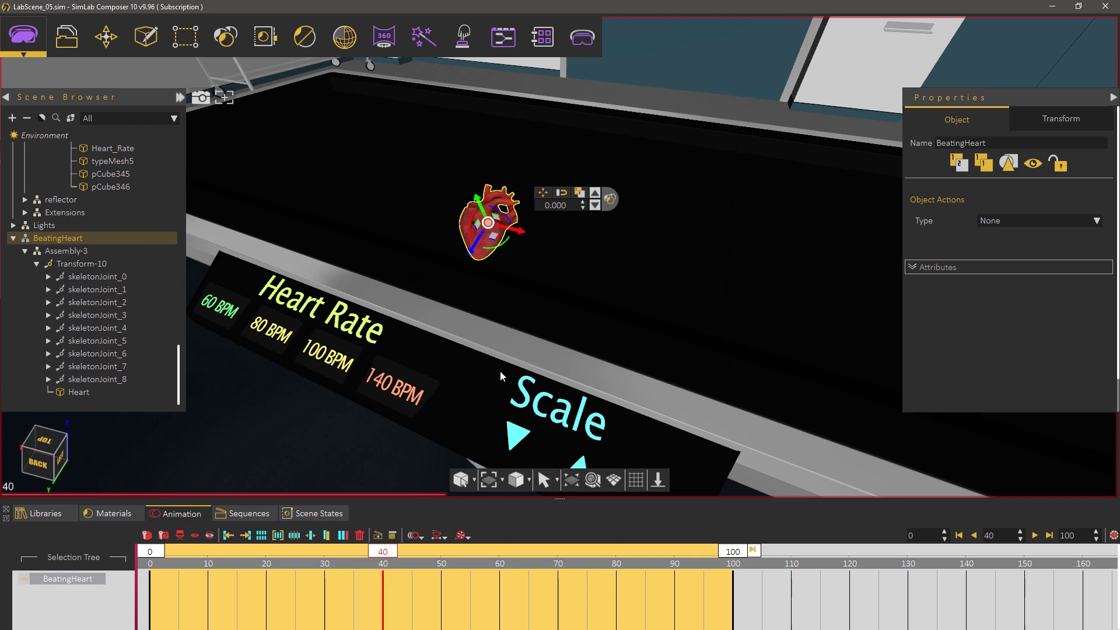
mouse_move(500, 370)
left_mouse_down()
mouse_move(529, 297)
mouse_move(525, 275)
left_mouse_up()
mouse_move(481, 203)
left_mouse_down()
mouse_move(457, 158)
mouse_move(503, 184)
mouse_move(870, 188)
left_mouse_up()
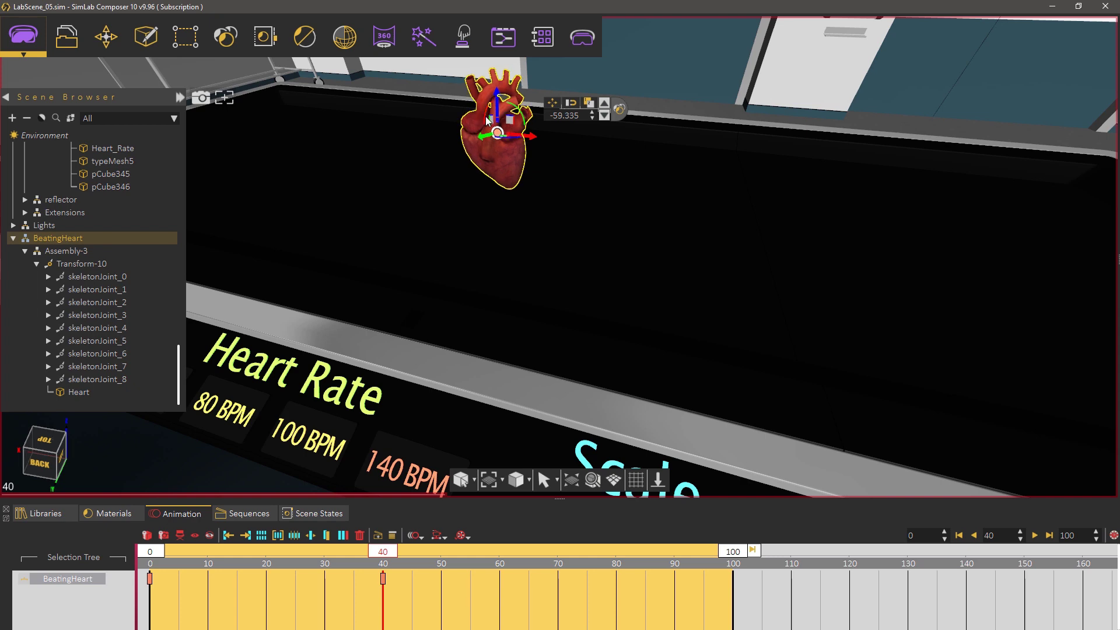
- Enlarge the heart at frame 40 and scrub the timeline to preview its growth
left_click(497, 133)
left_click_drag(496, 133, 484, 107)
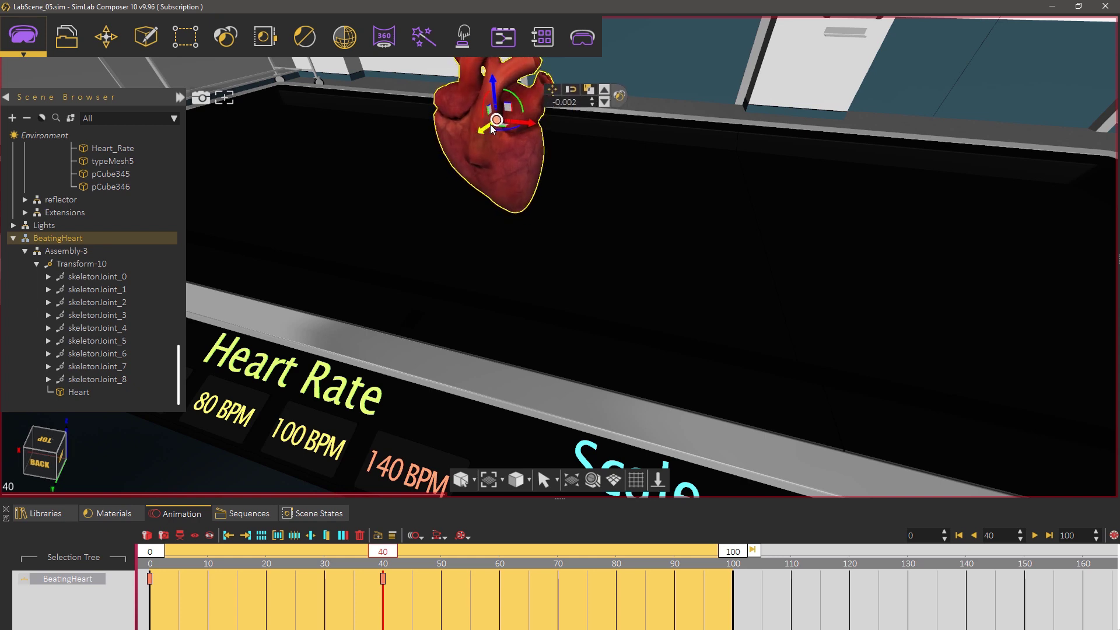
left_click_drag(484, 107, 490, 131)
mouse_move(658, 160)
left_mouse_down()
mouse_move(610, 184)
mouse_move(551, 269)
mouse_move(589, 259)
mouse_move(843, 269)
mouse_move(821, 269)
left_mouse_up()
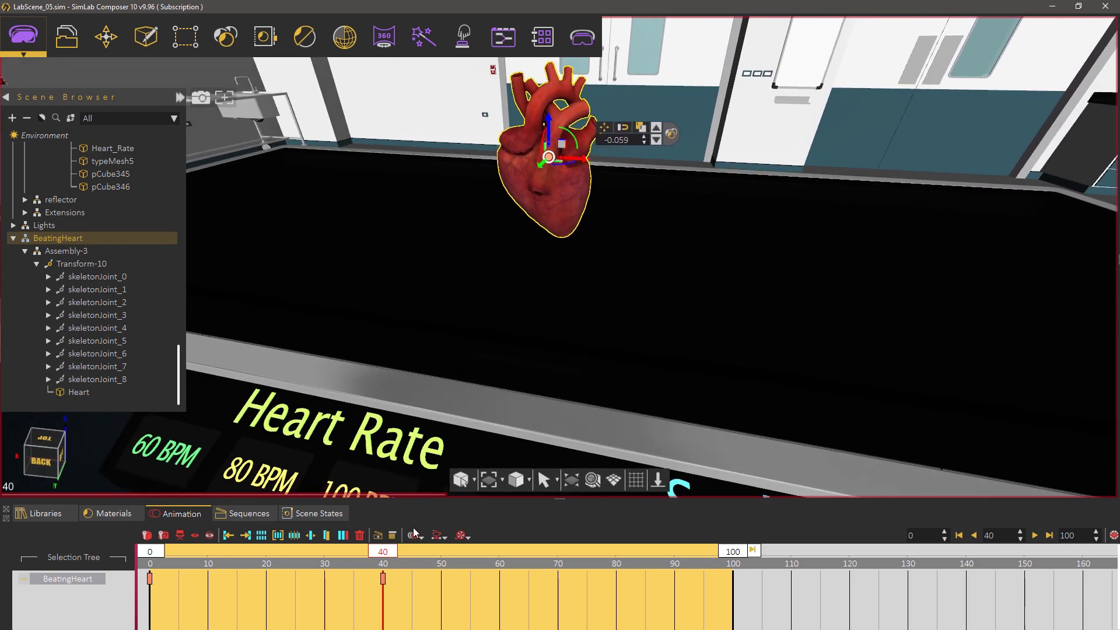
mouse_move(388, 553)
left_mouse_down()
mouse_move(318, 552)
mouse_move(400, 545)
mouse_move(386, 556)
left_mouse_up()
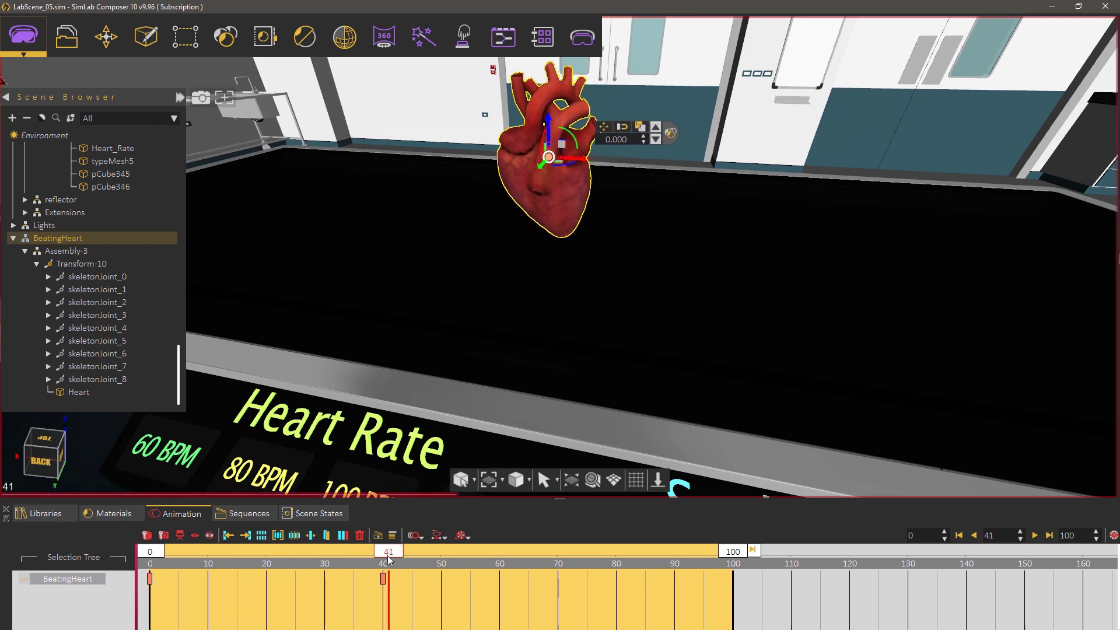
- Apply Auto Ease to the heart keyframes at frames 40 and 0
left_click(383, 579)
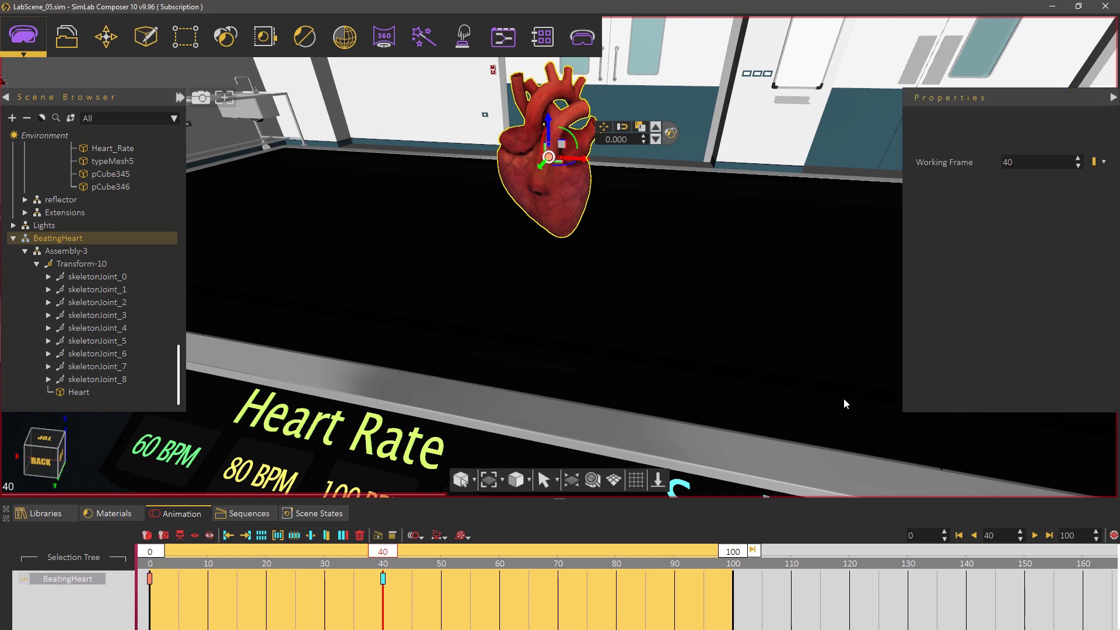
left_click(1105, 164)
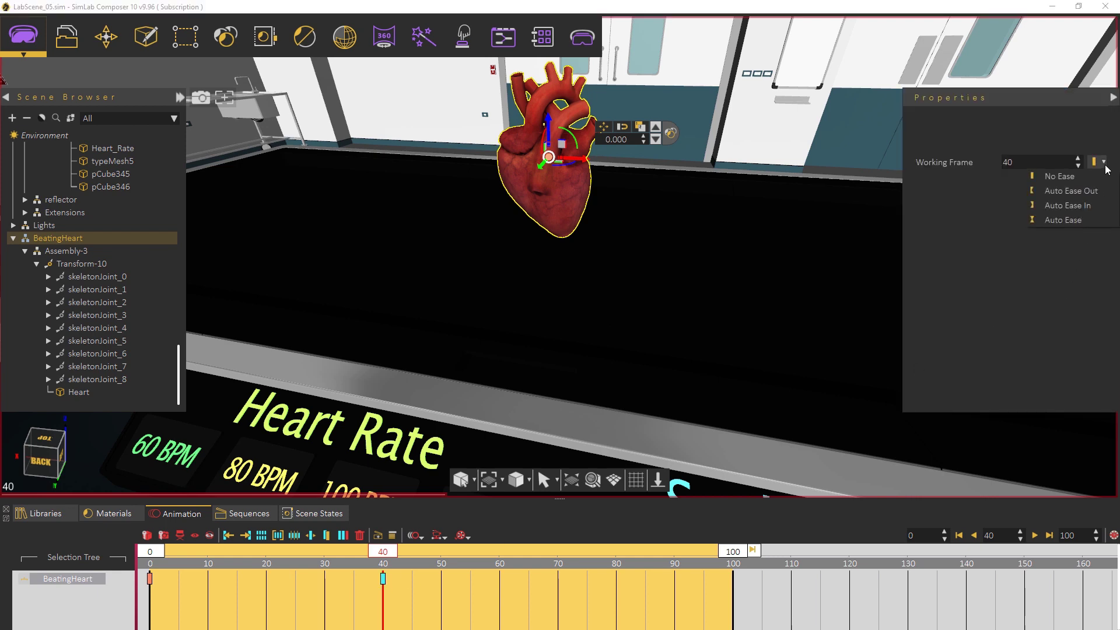
left_click(1082, 220)
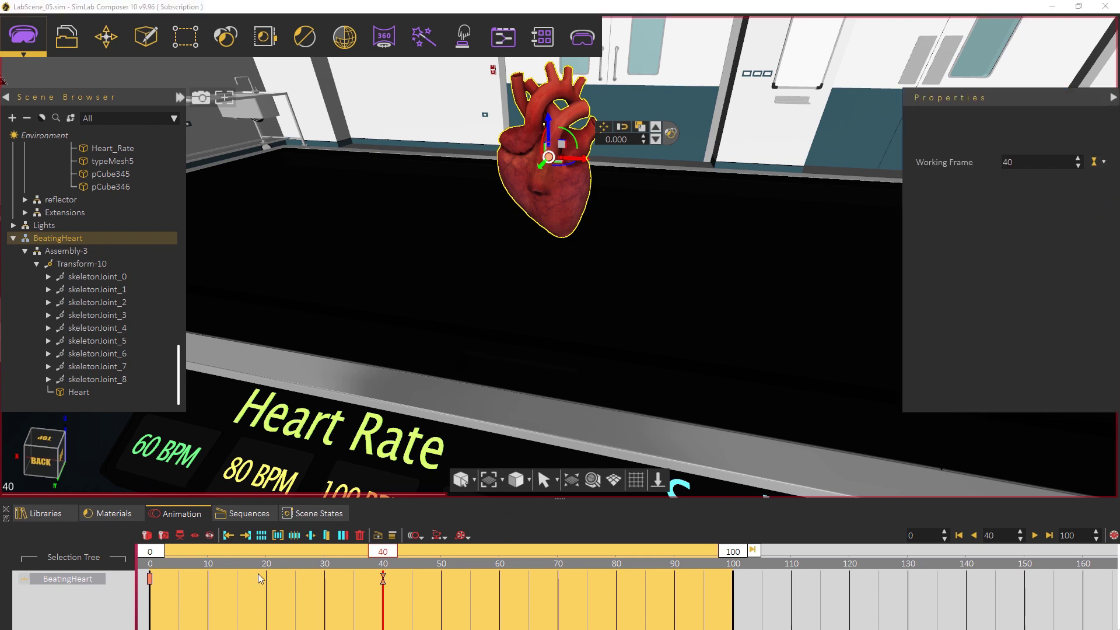
left_click(149, 579)
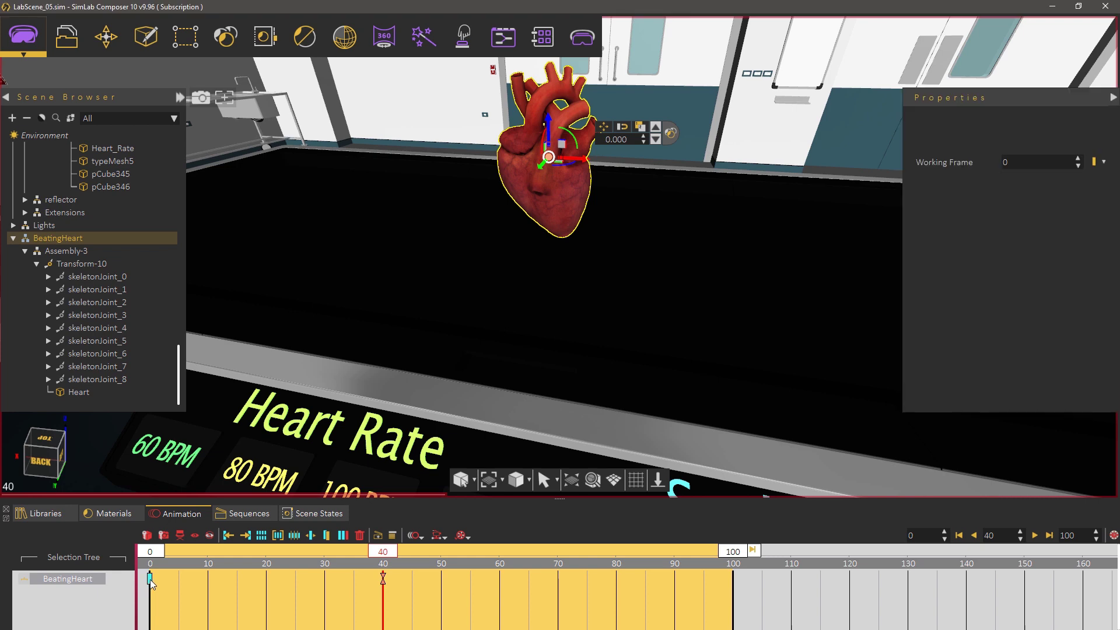
left_click(1104, 164)
left_click(1067, 221)
- Preview the heart growing from frame 0 to 40, then box-select both keyframes
left_click_drag(383, 553, 144, 560)
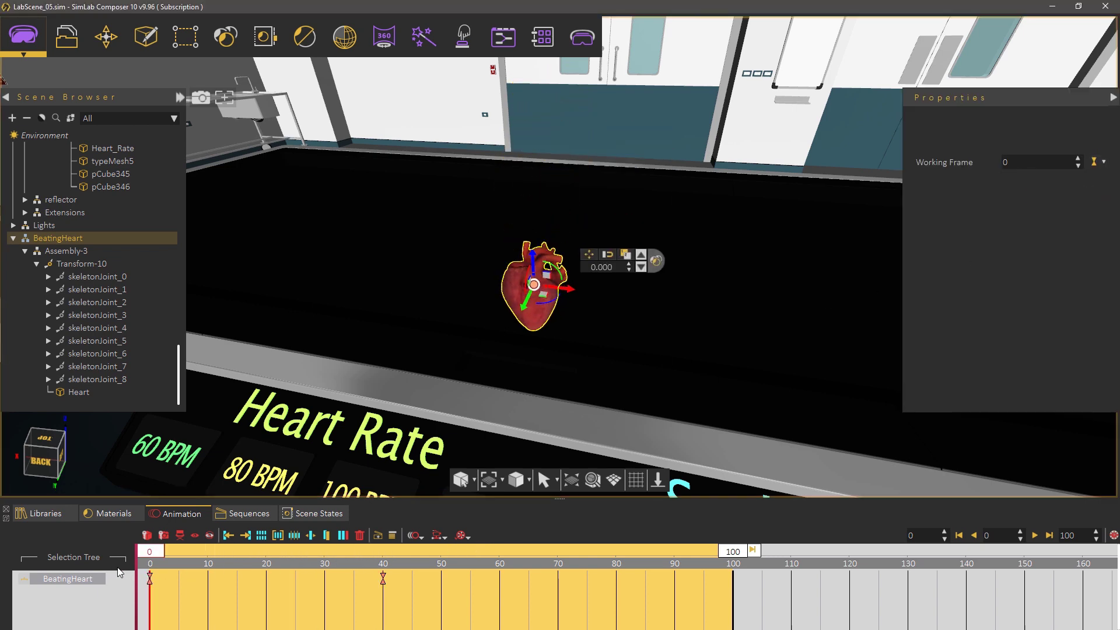
left_click(386, 578)
left_click(130, 589)
left_click_drag(475, 623, 137, 571)
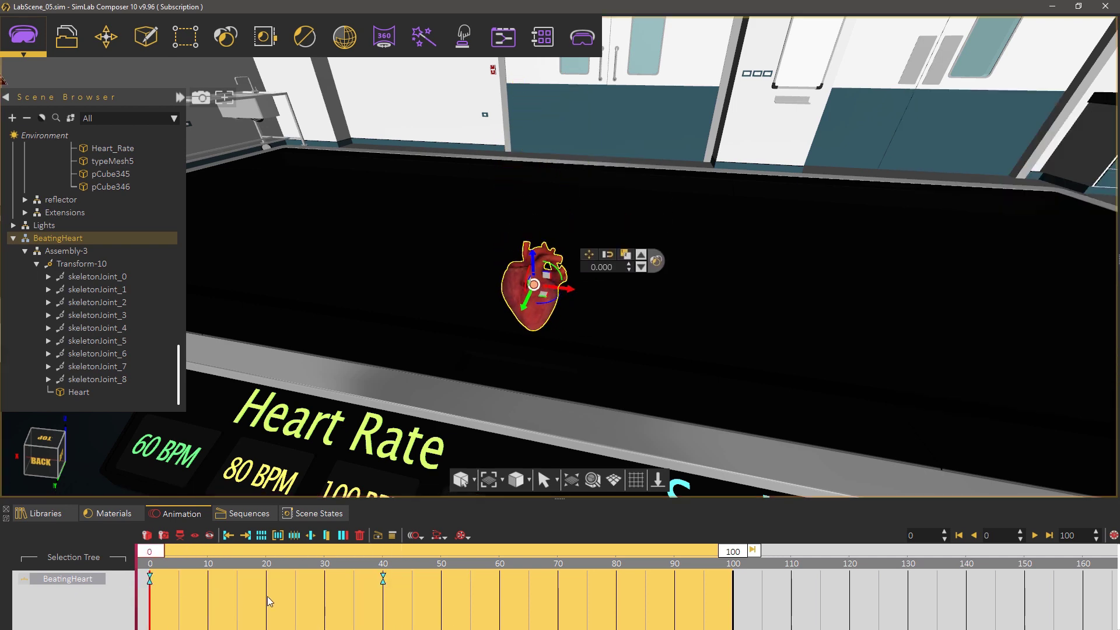
- Create the Scale sequence with a reverse copy, deleting its keyframes from the timeline
left_click(382, 536)
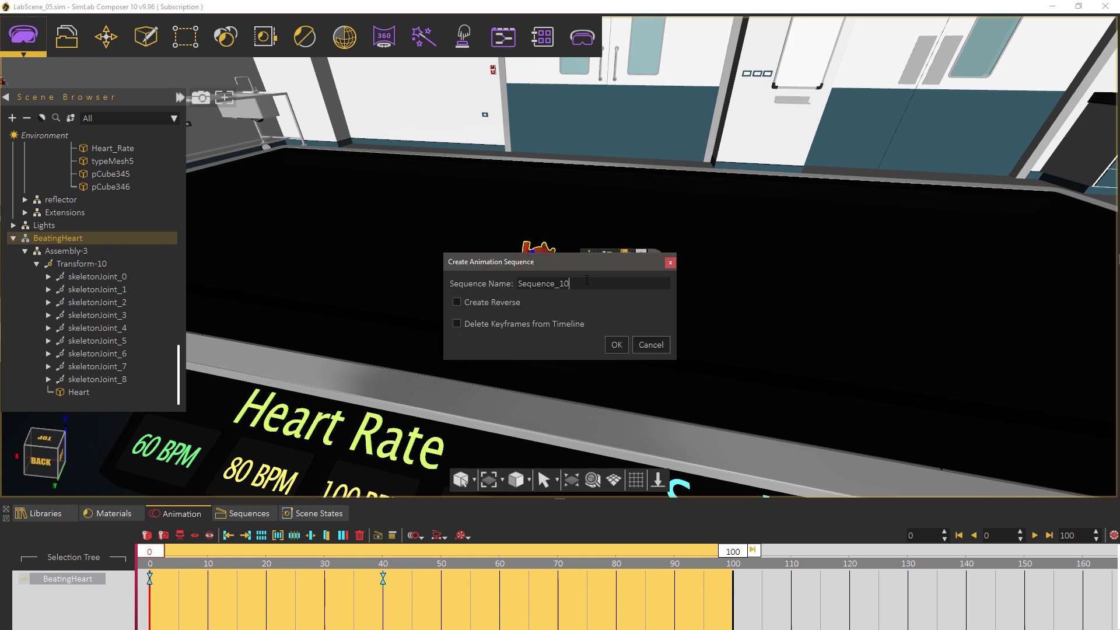
left_click_drag(569, 284, 519, 284)
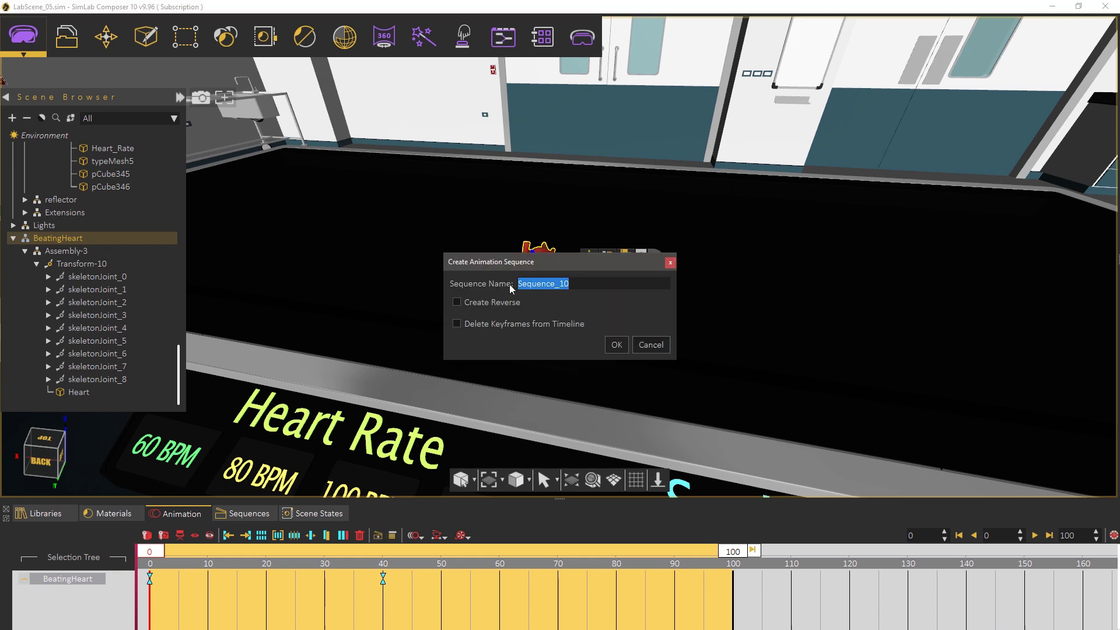
type("Scale")
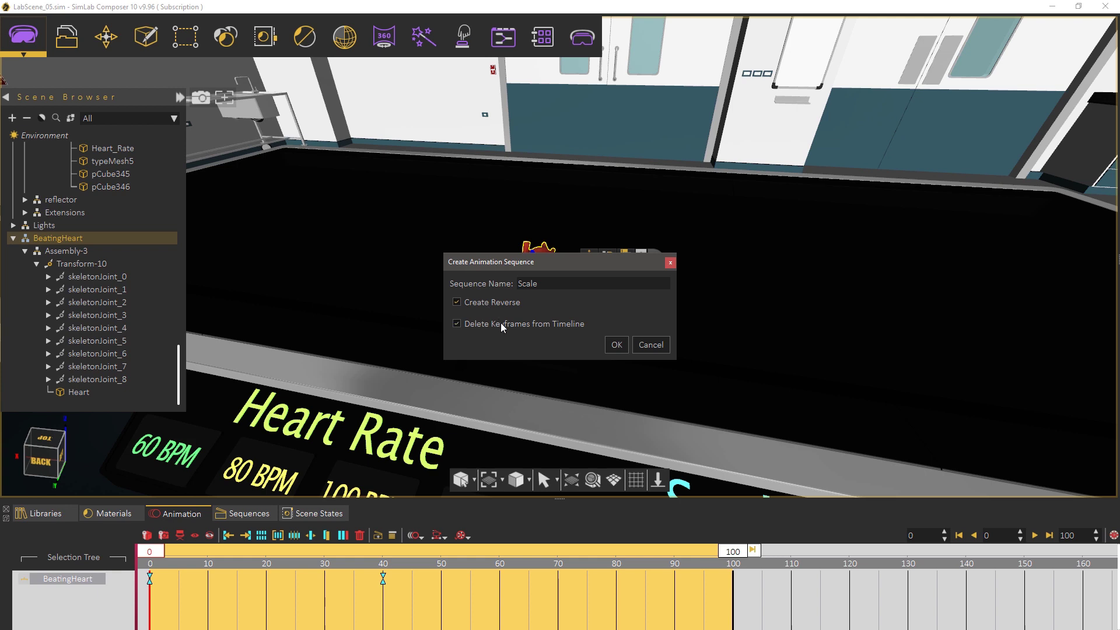
left_click(615, 345)
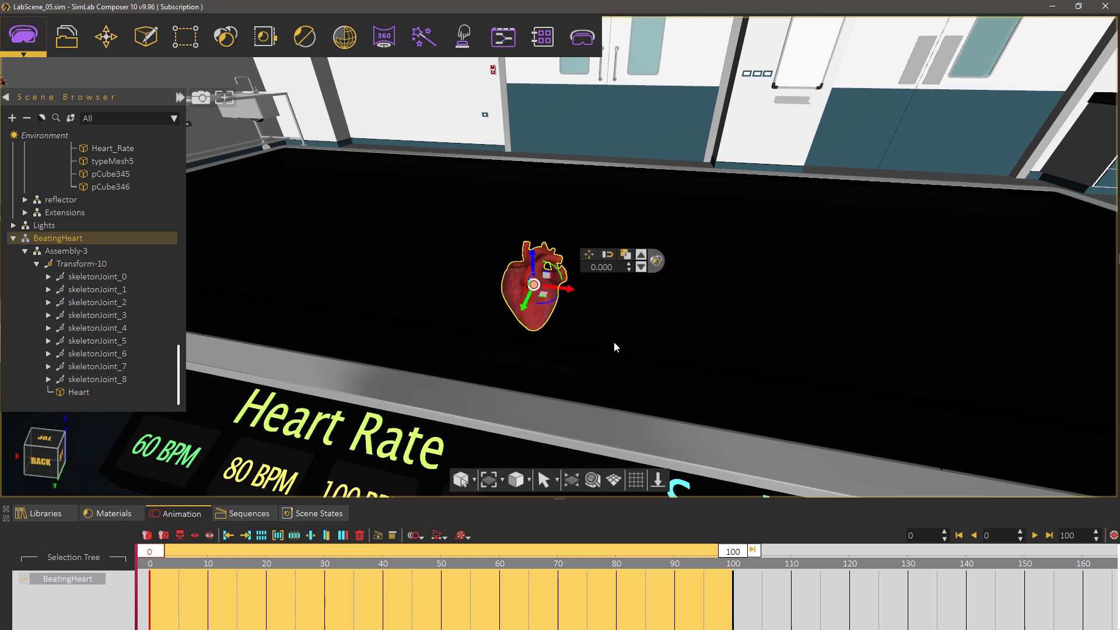
- In Training Builder, add a Node Triggered event for the Scale up-arrow pCube345
mouse_move(614, 347)
middle_mouse_down()
mouse_move(569, 294)
mouse_move(498, 287)
middle_mouse_up()
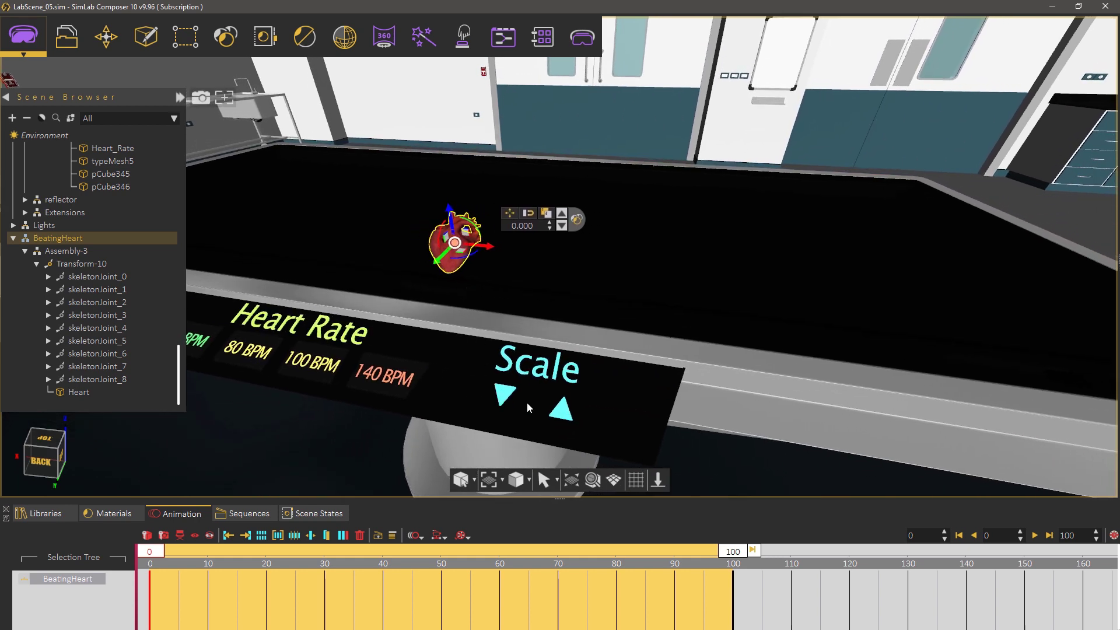
left_click(561, 410)
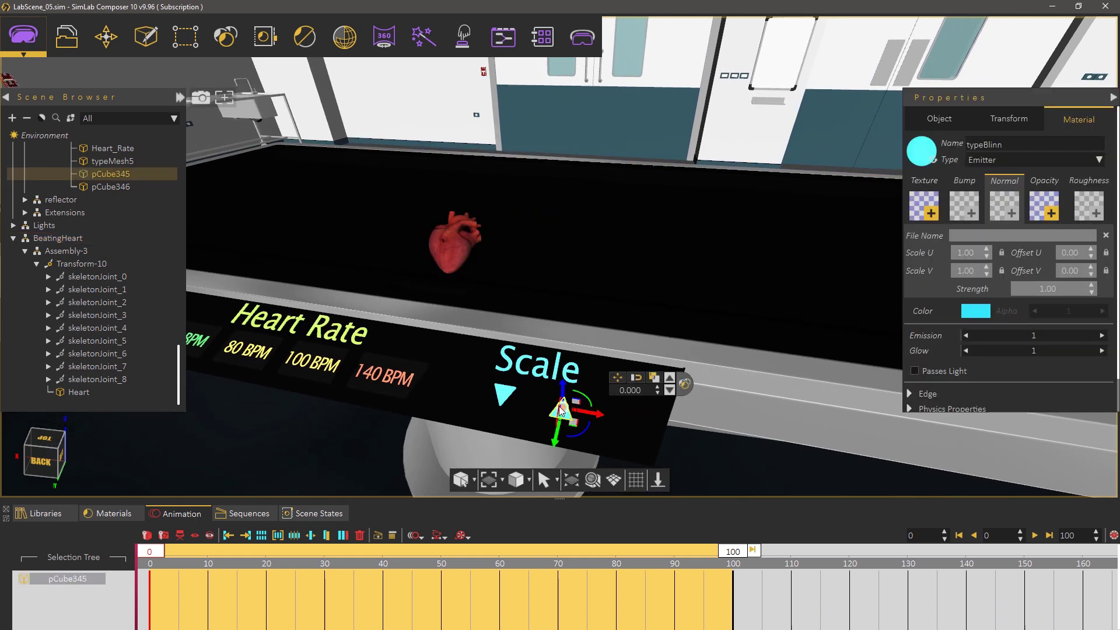
scroll(562, 409, "up", 2)
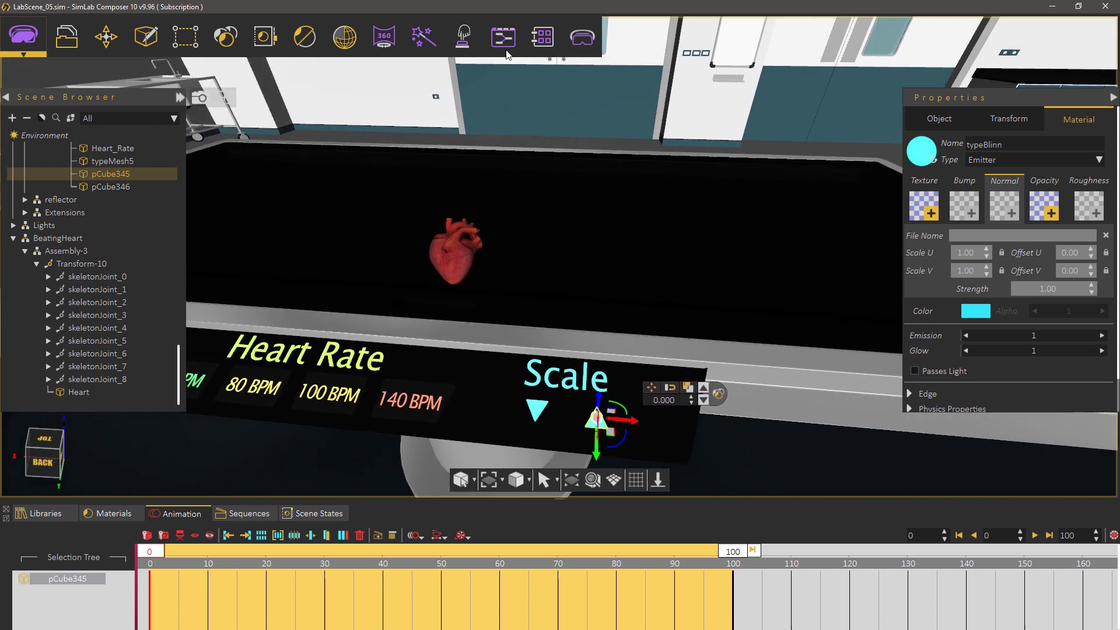
left_click(507, 44)
left_click(645, 403)
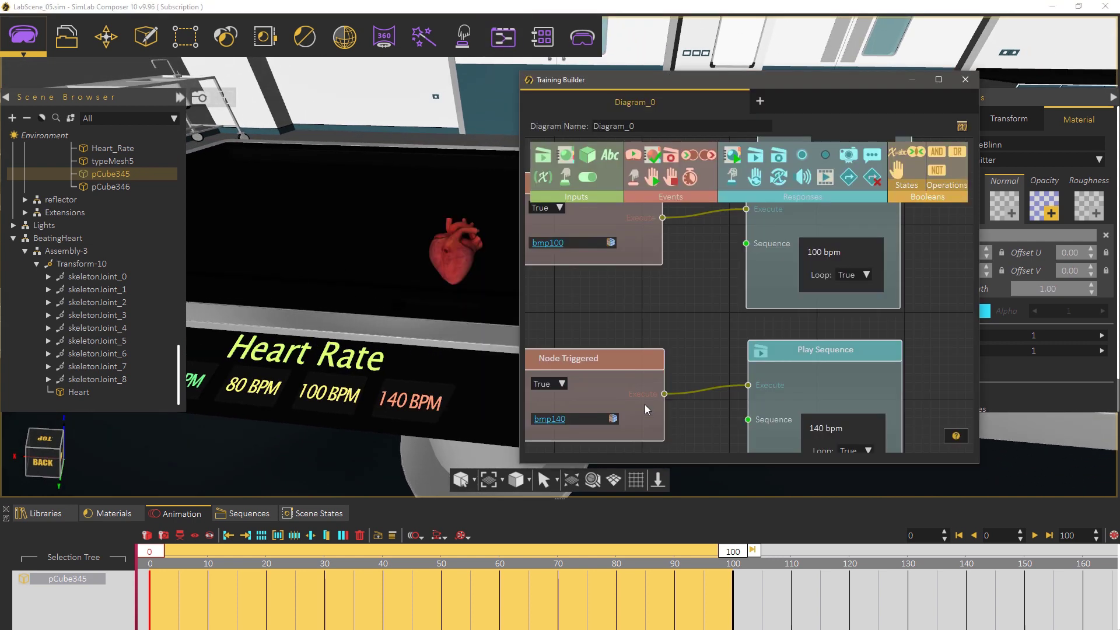
scroll(692, 357, "down", 2)
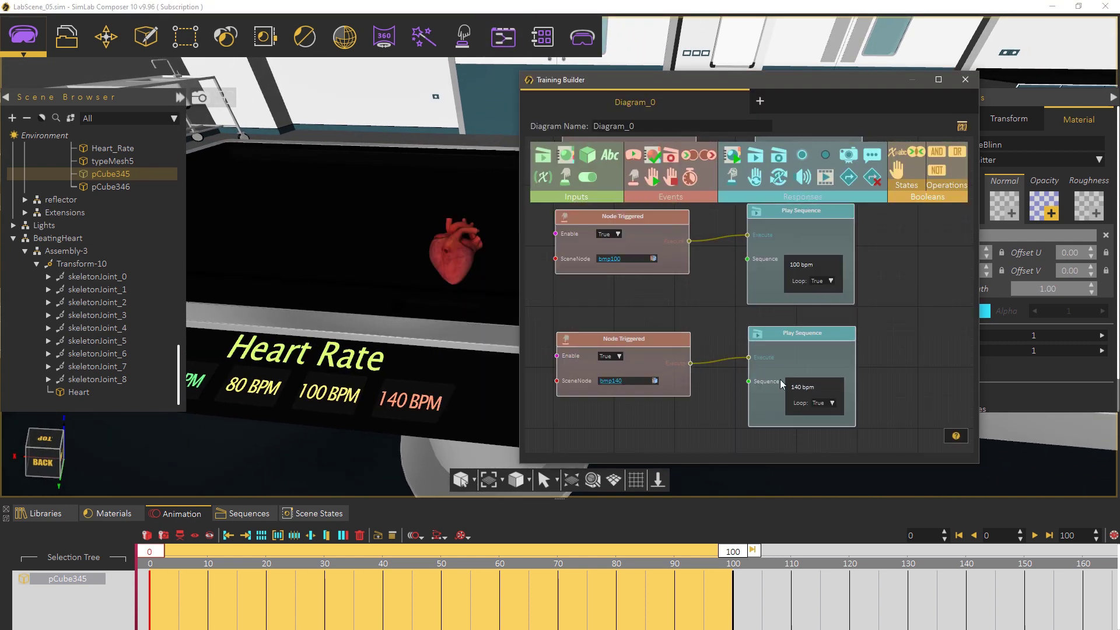
middle_click_drag(767, 398, 775, 218)
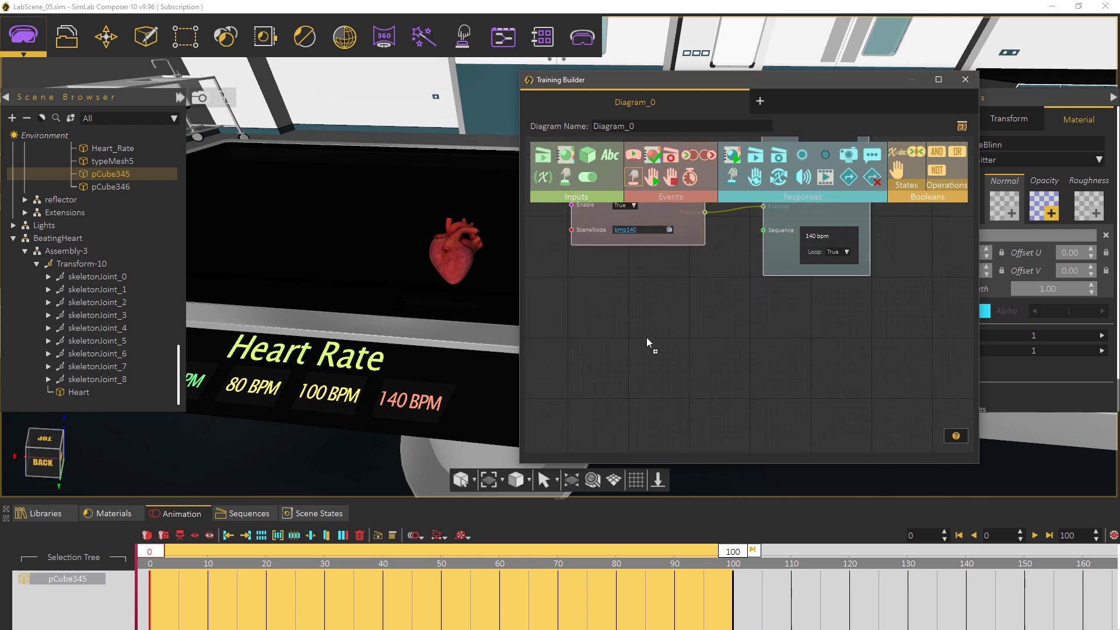
left_click_drag(634, 180, 650, 342)
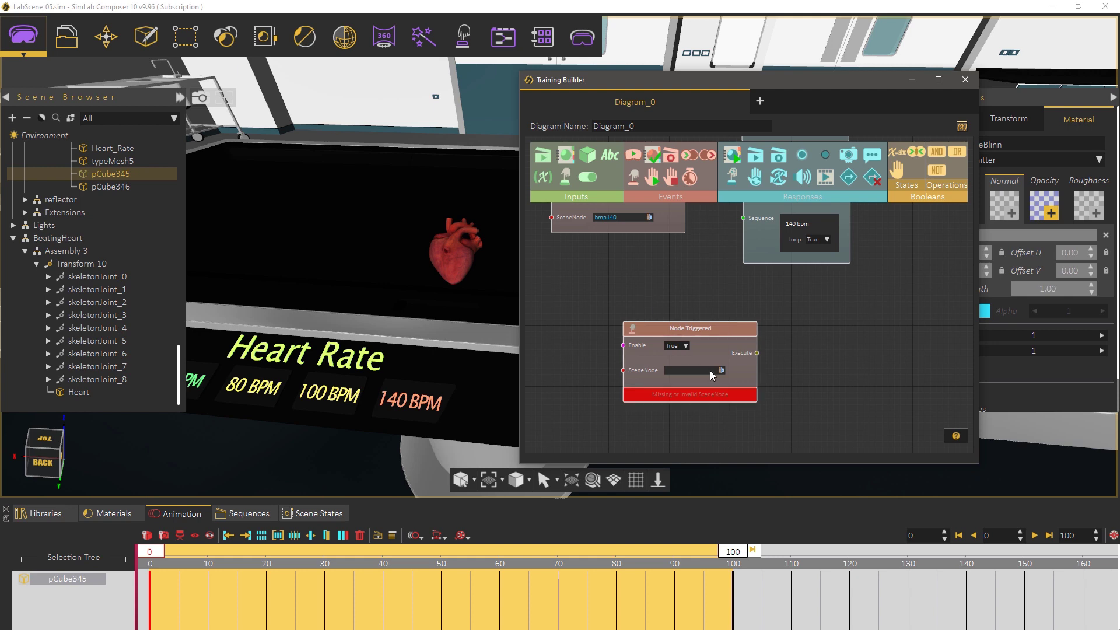
left_click(725, 373)
left_click_drag(722, 332, 689, 326)
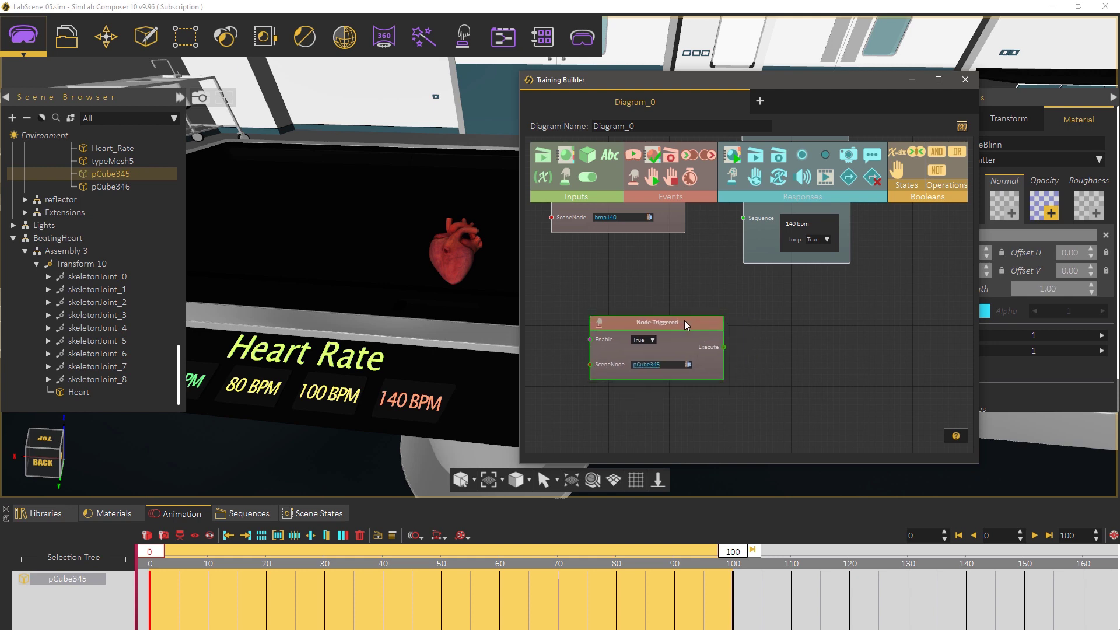
- Wire the pCube345 trigger to a new Play Sequence node playing Scale
left_click_drag(758, 158, 814, 351)
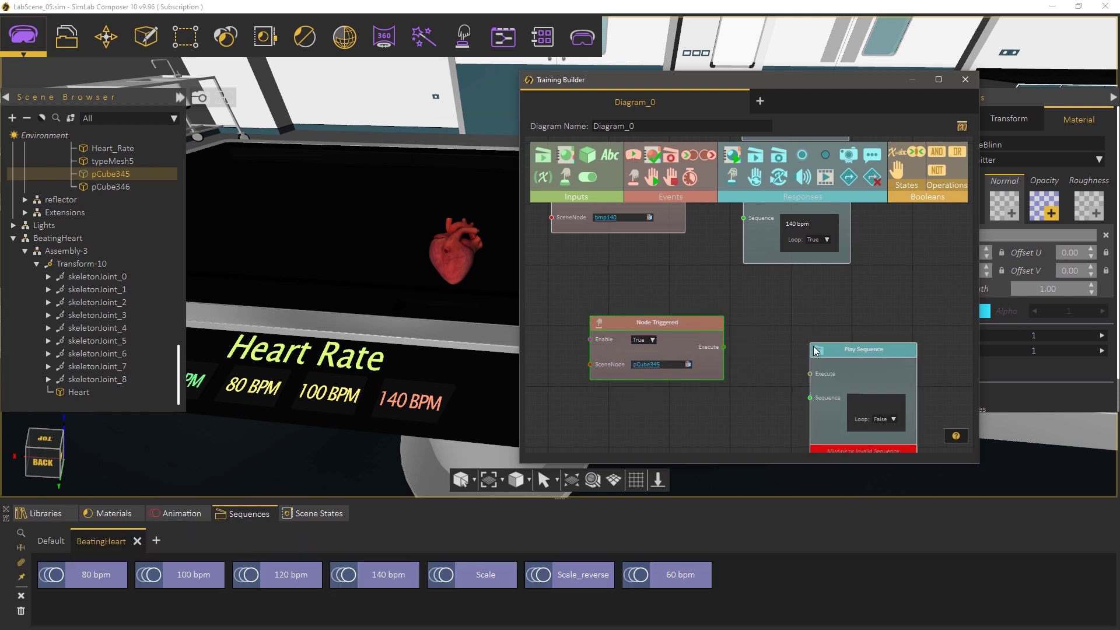
left_click_drag(725, 348, 786, 339)
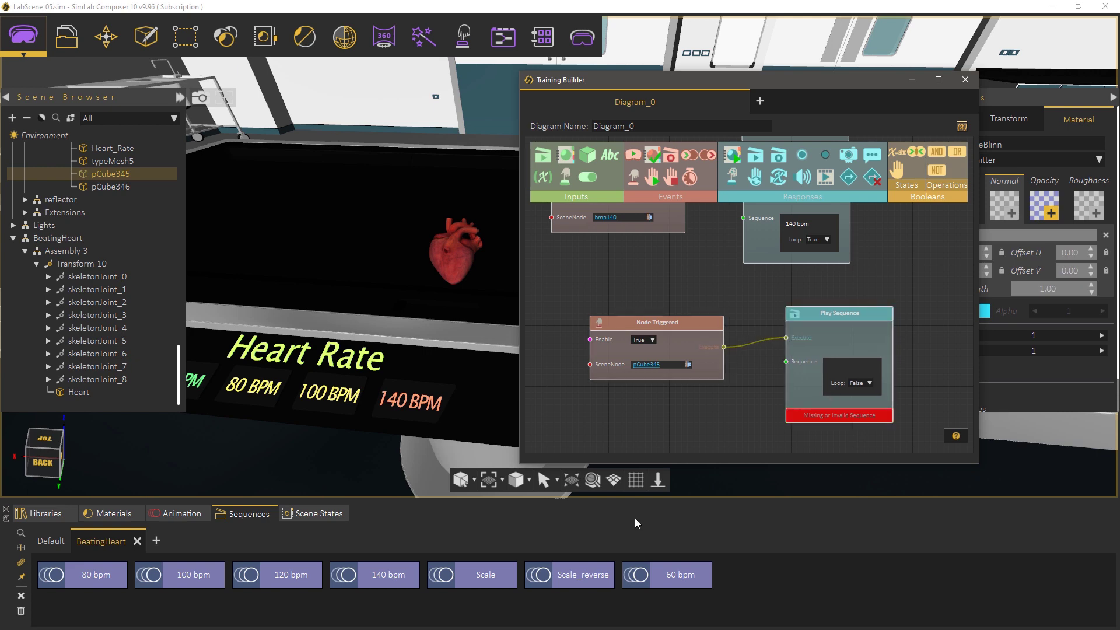
left_click(491, 583)
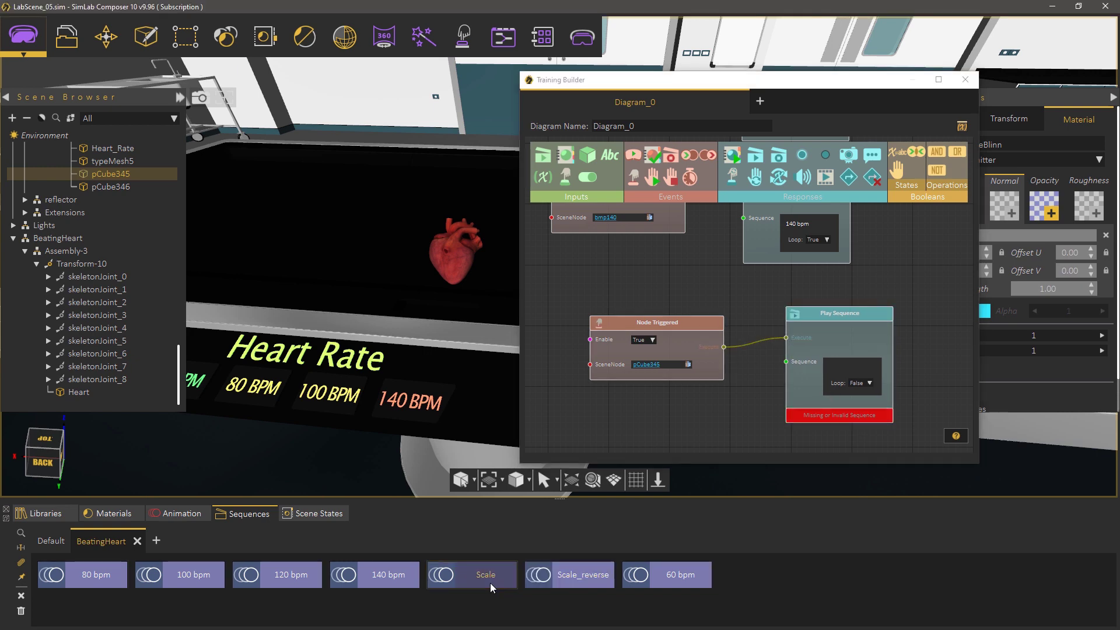
left_click(791, 390)
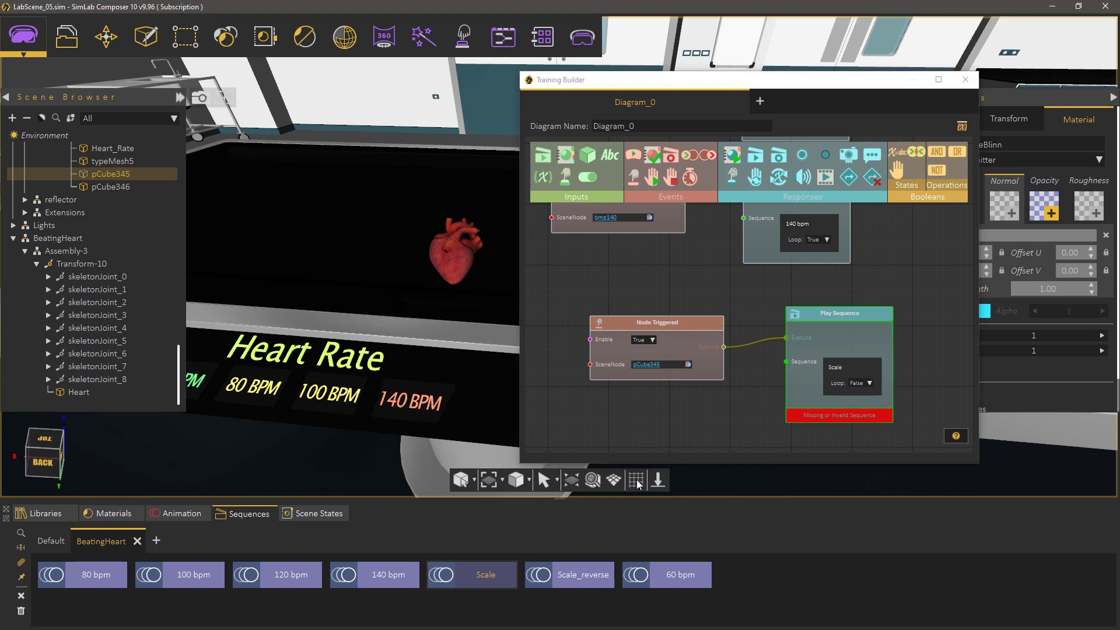
left_click_drag(508, 568, 675, 413)
- Duplicate the trigger and Play Sequence node pair with copy and paste
left_click_drag(818, 409, 707, 324)
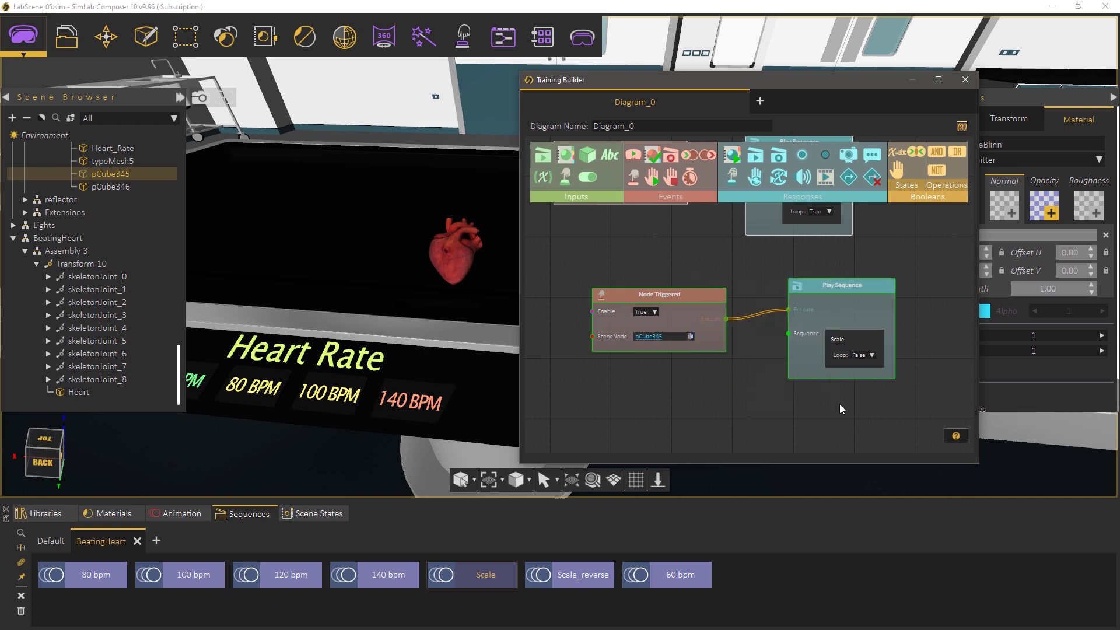
key("ctrl+c")
key("ctrl+v")
- Move the duplicated pair below the originals and set its trigger to pCube346
left_click_drag(830, 392, 821, 486)
scroll(720, 378, "down", 1)
left_click_drag(389, 331, 428, 398)
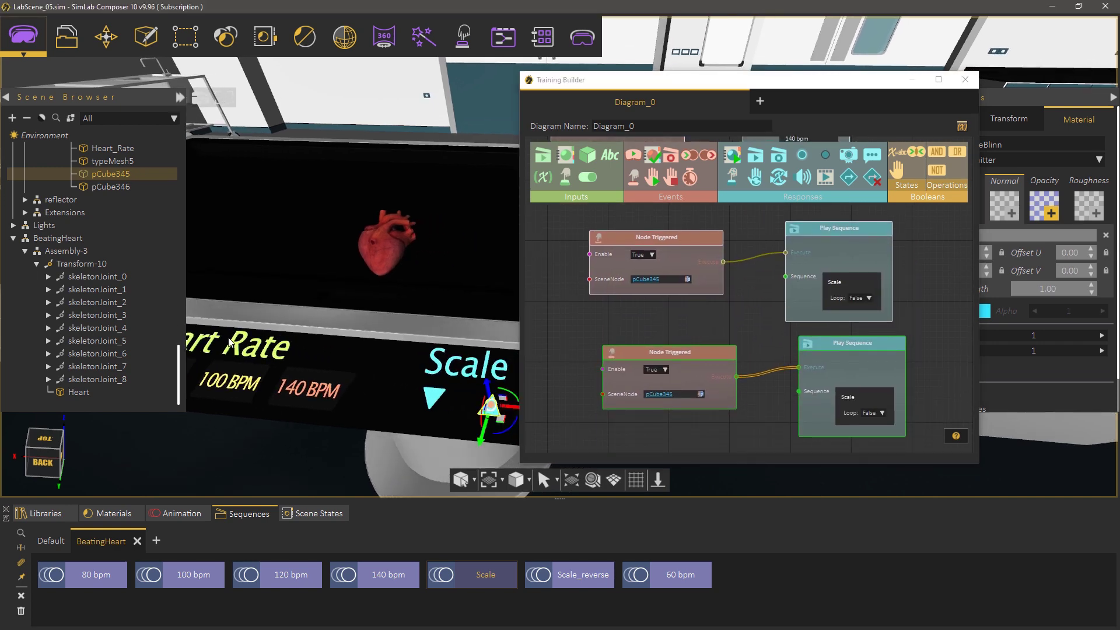
left_click(429, 398)
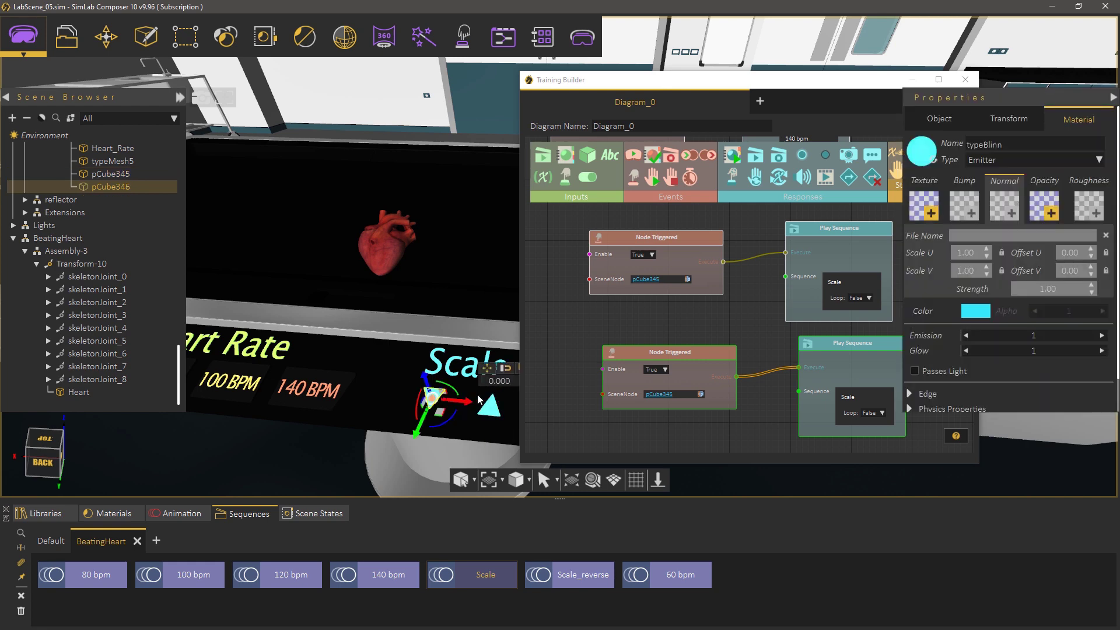
left_click(700, 394)
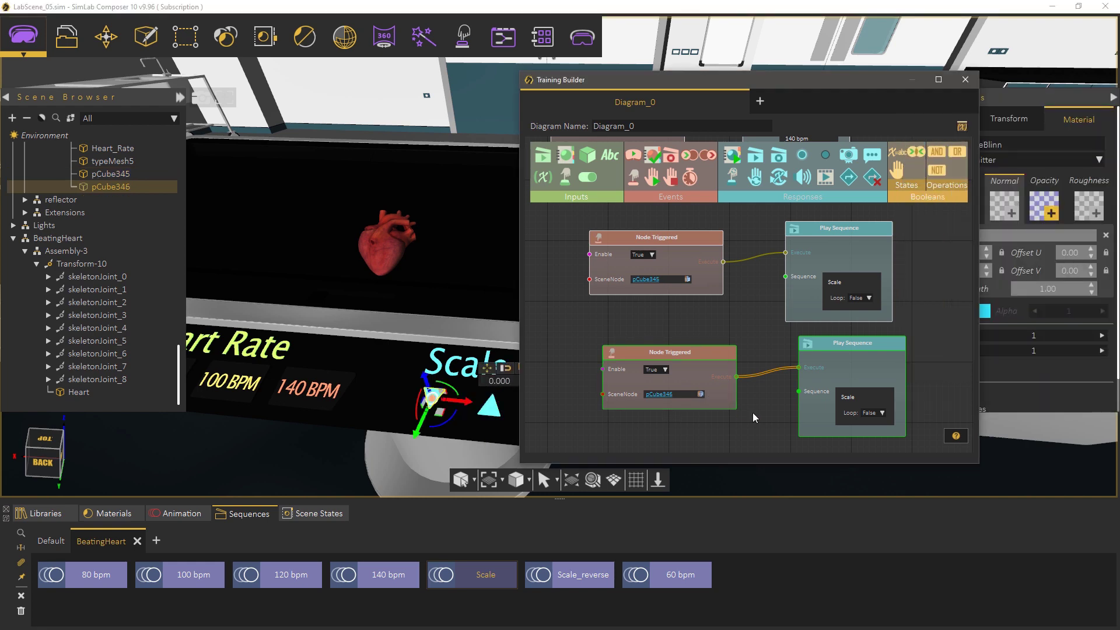
- Assign the Scale_reverse sequence to the lower Play Sequence node
left_click(815, 428)
left_click_drag(771, 433, 757, 410)
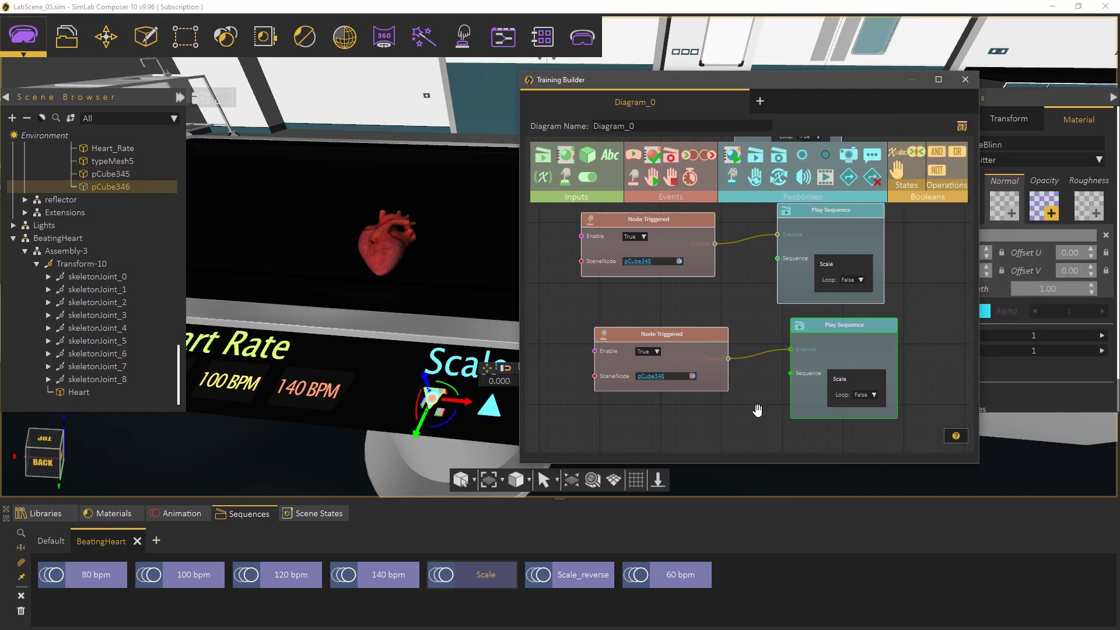
left_click(587, 572)
left_click(692, 446)
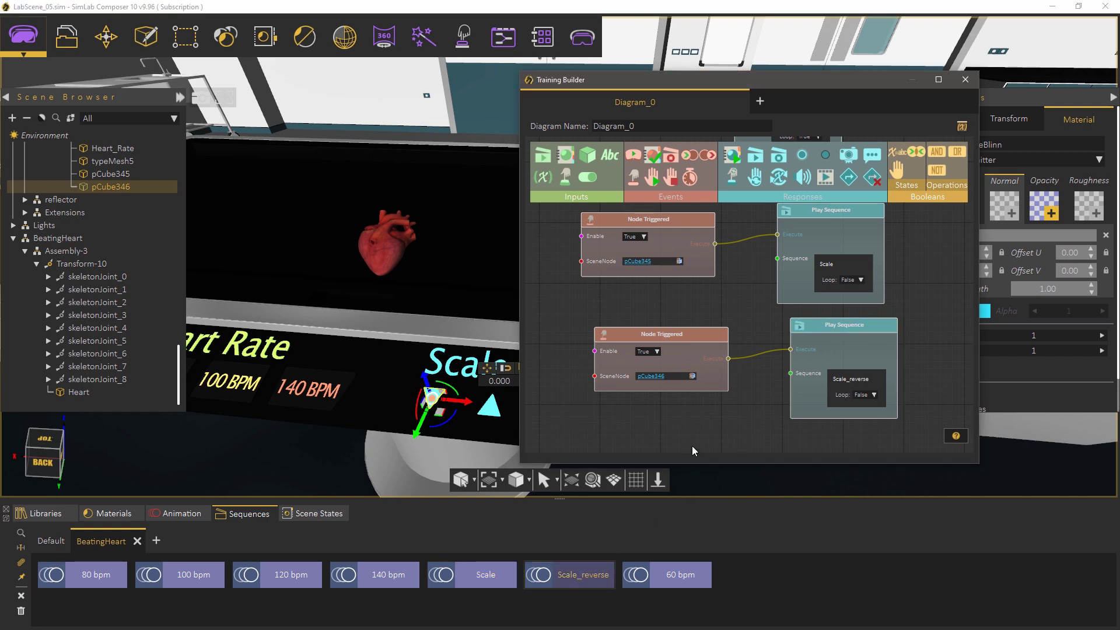
- Add a ViewerStartPosition figure and snap it to the floor by the far doorway
left_click(970, 85)
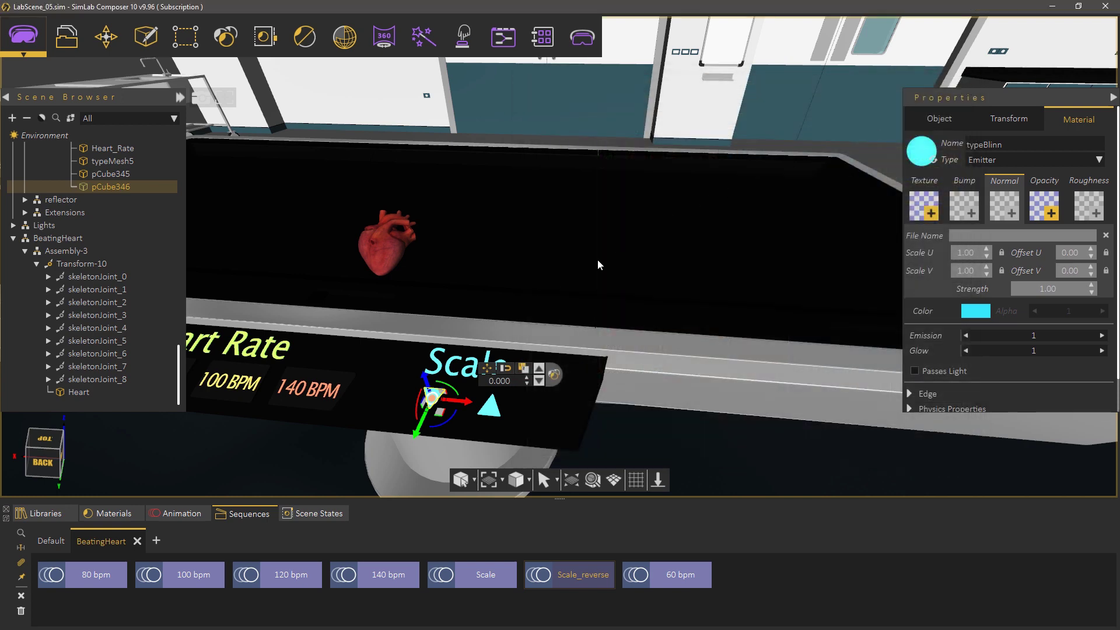
middle_click_drag(585, 275, 803, 223)
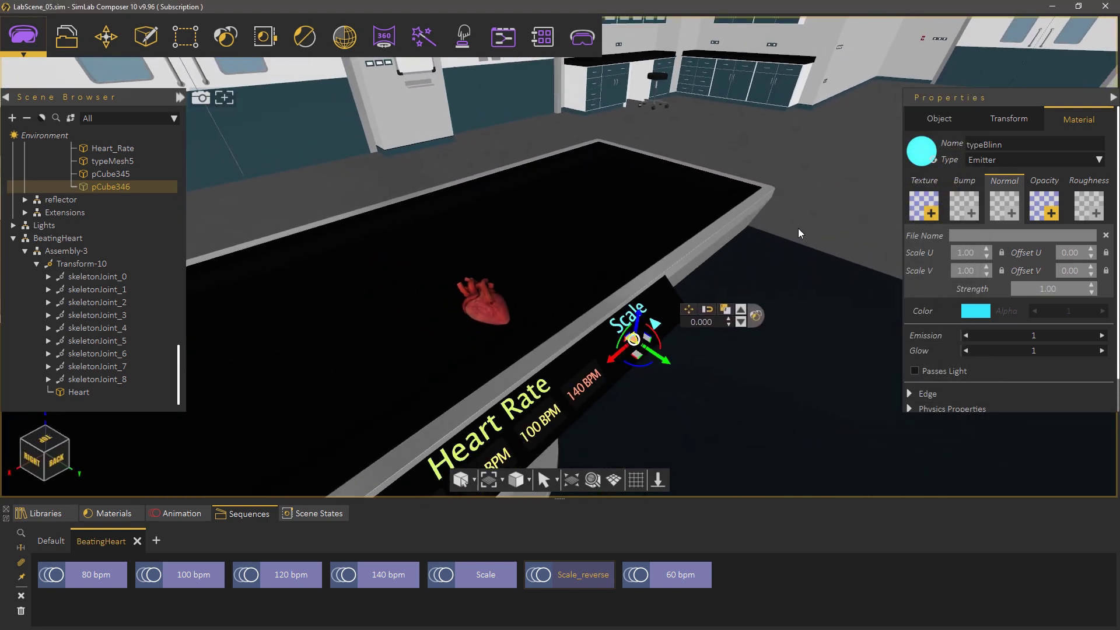
left_click(590, 58)
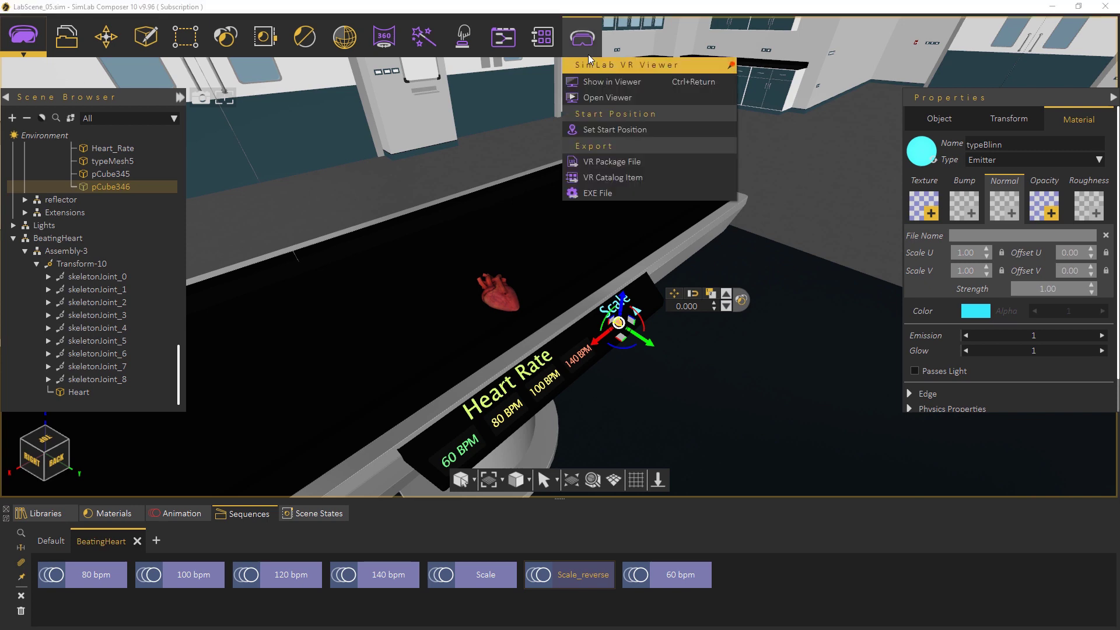
left_click(613, 129)
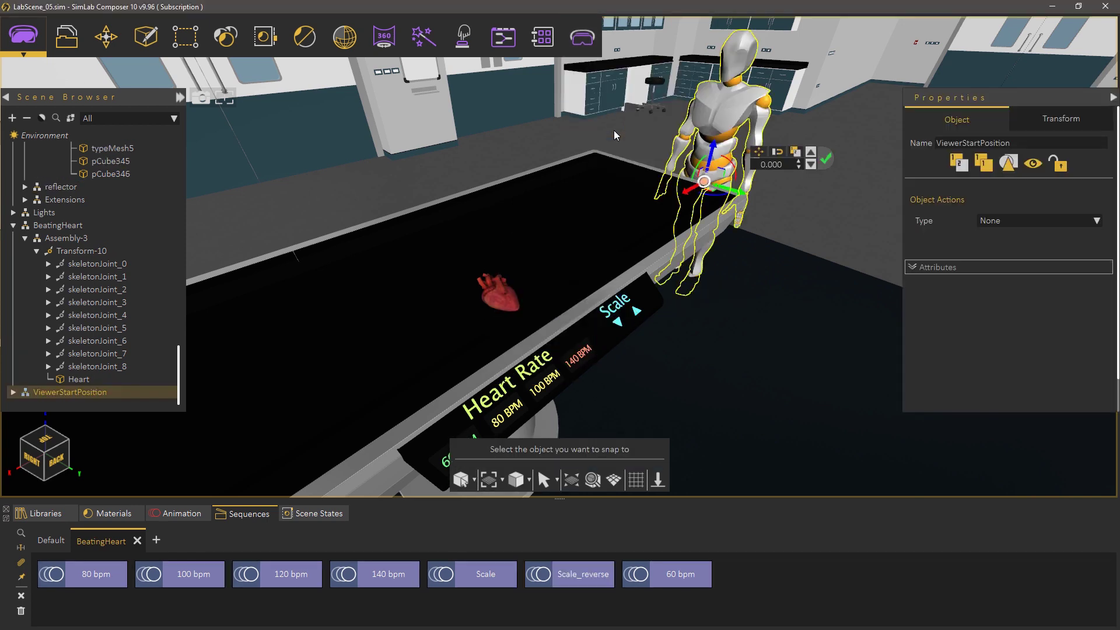
middle_click_drag(568, 220, 472, 337)
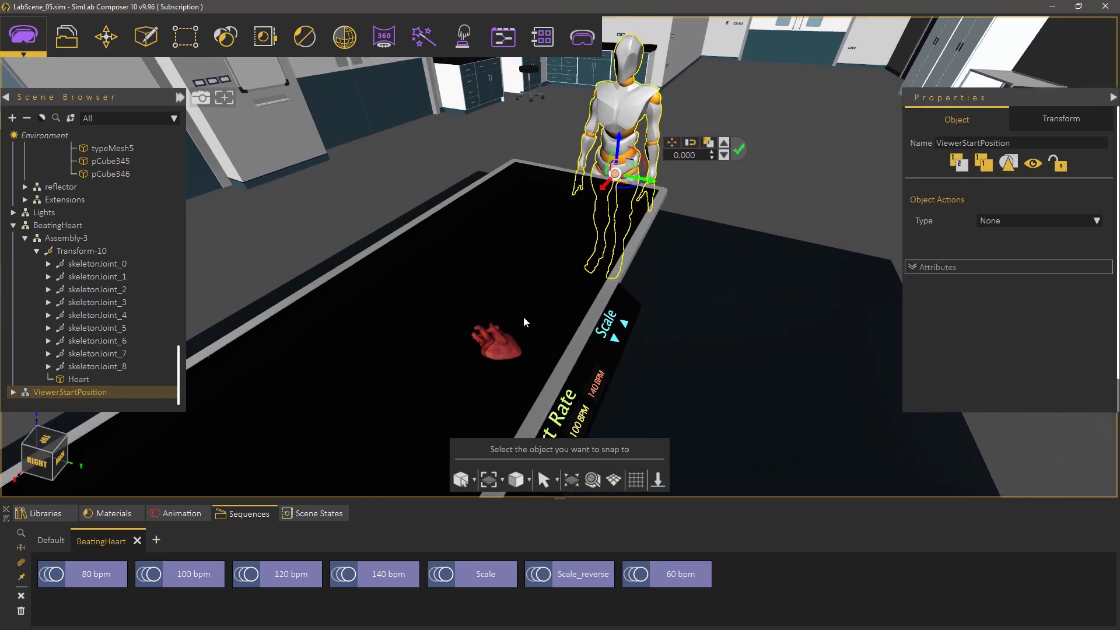
scroll(566, 368, "up", 3)
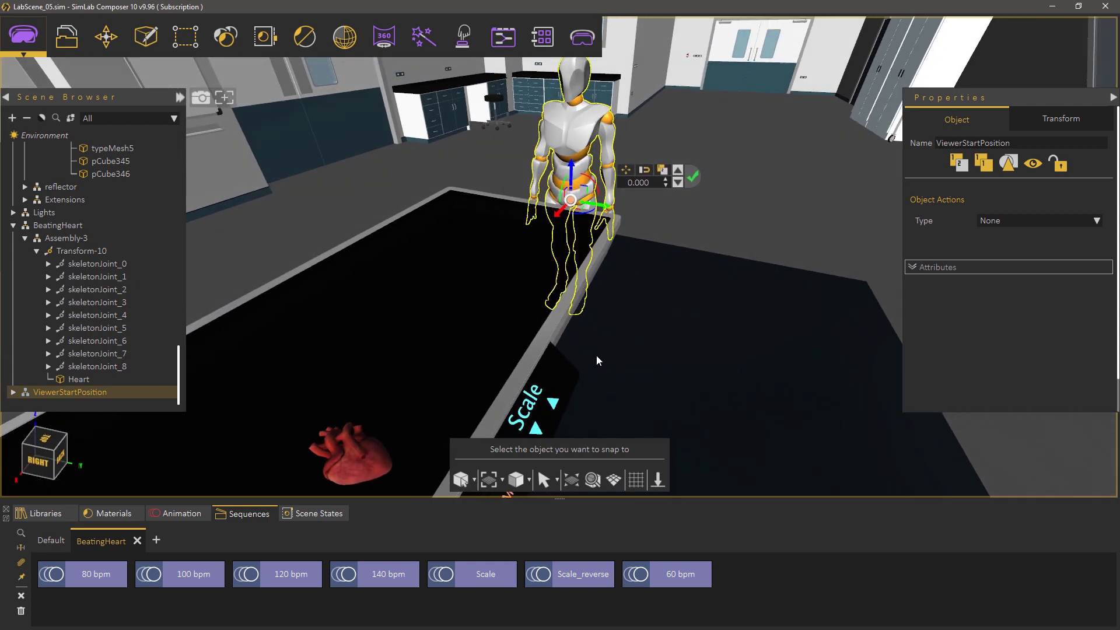
left_click(744, 115)
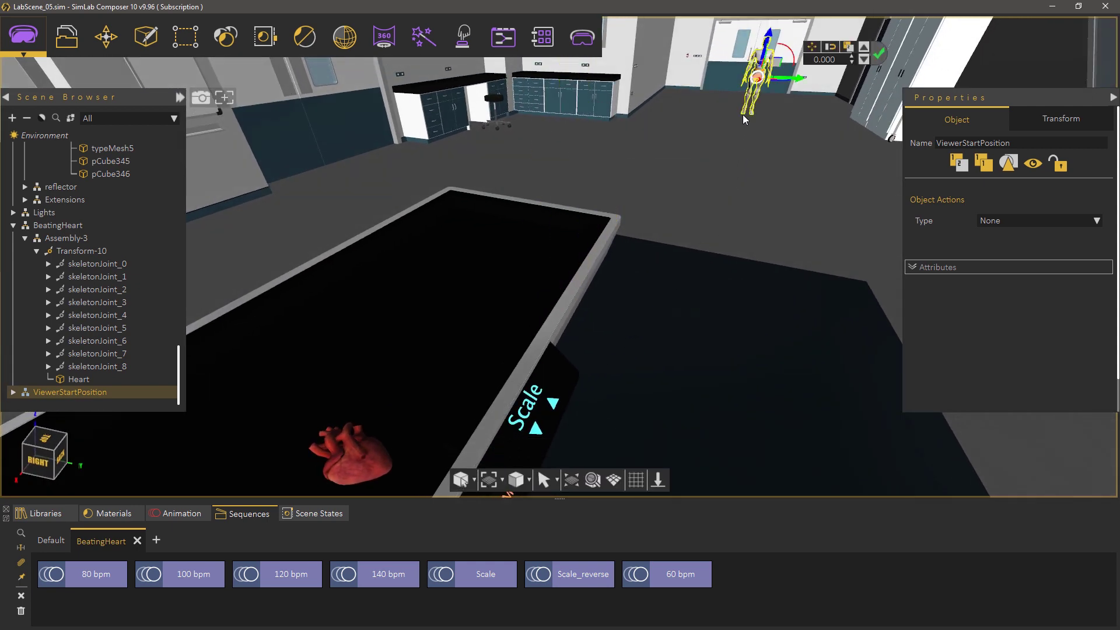
- Confirm the start position and bring up the Desktop/Virtual Reality viewer mode choice
left_click(878, 55)
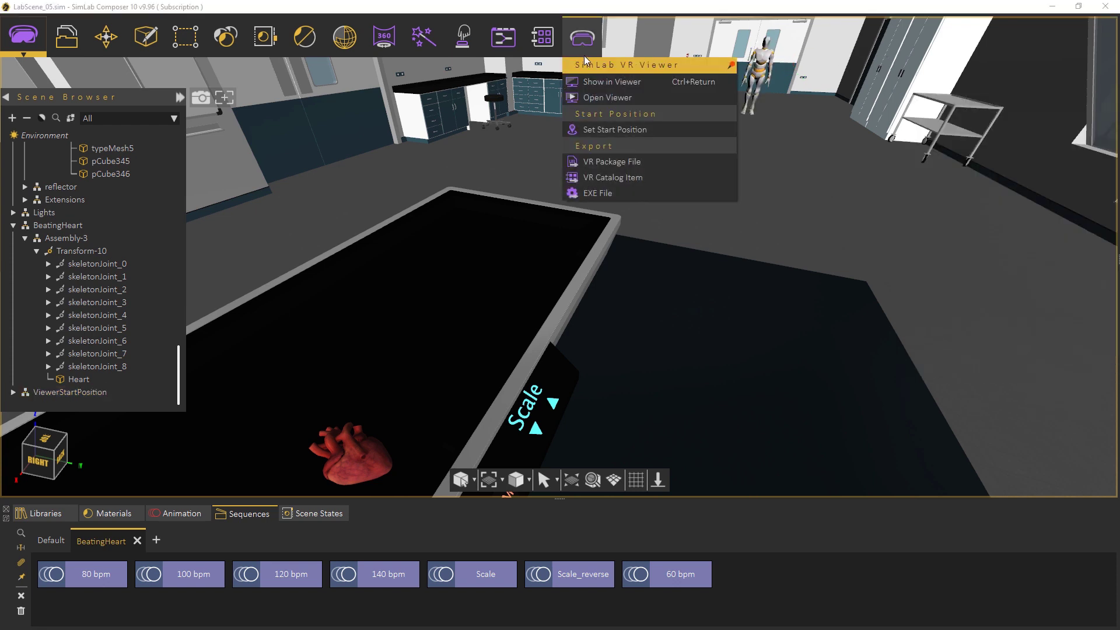
left_click(591, 79)
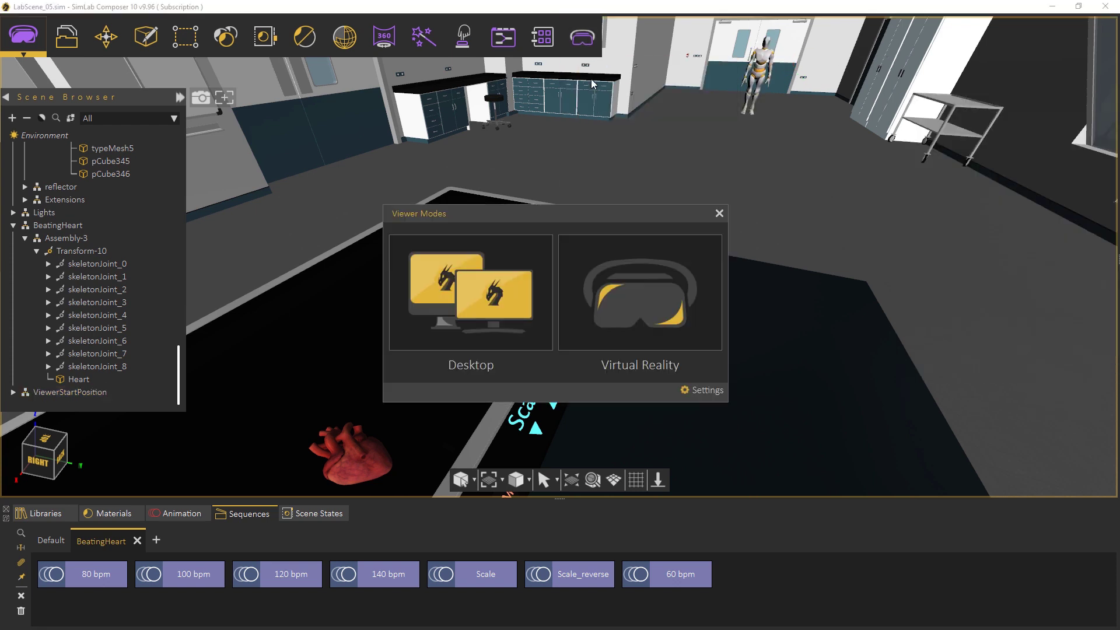